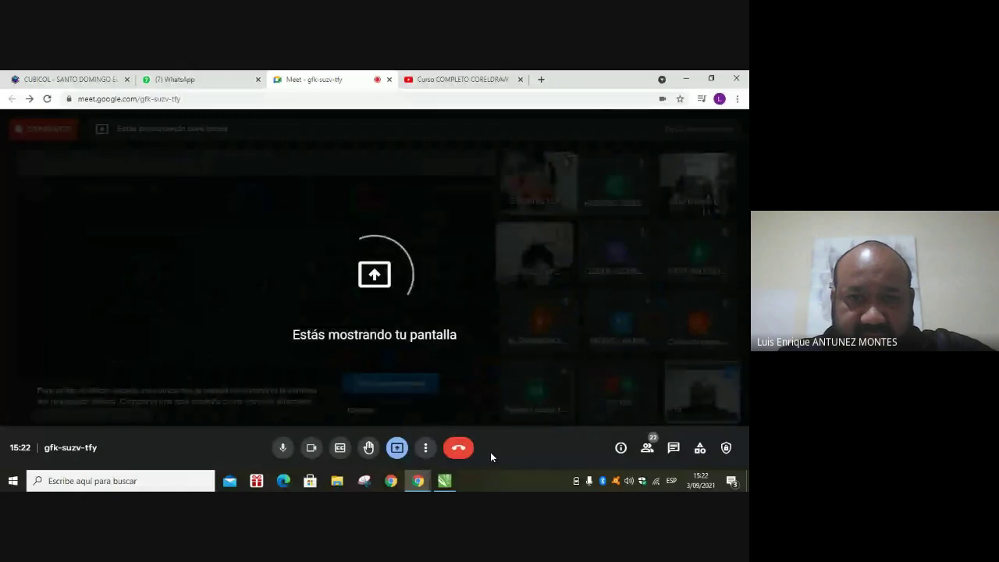
Dismiss the screen-sharing notice in the Meet call and switch to the open CorelDRAW document
{"action": "left_click", "coordinate": [385, 415]}
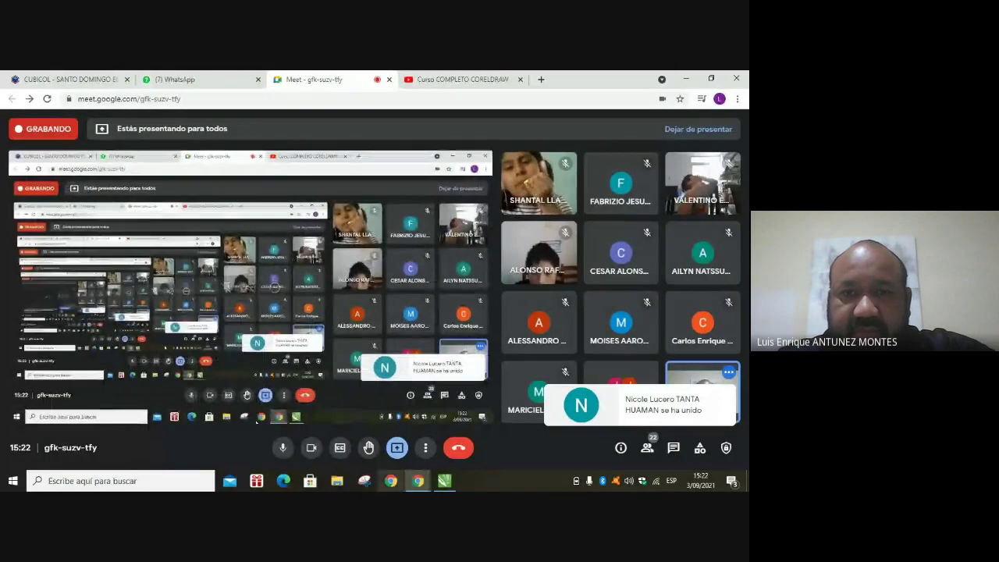
{"action": "mouse_move", "coordinate": [419, 481]}
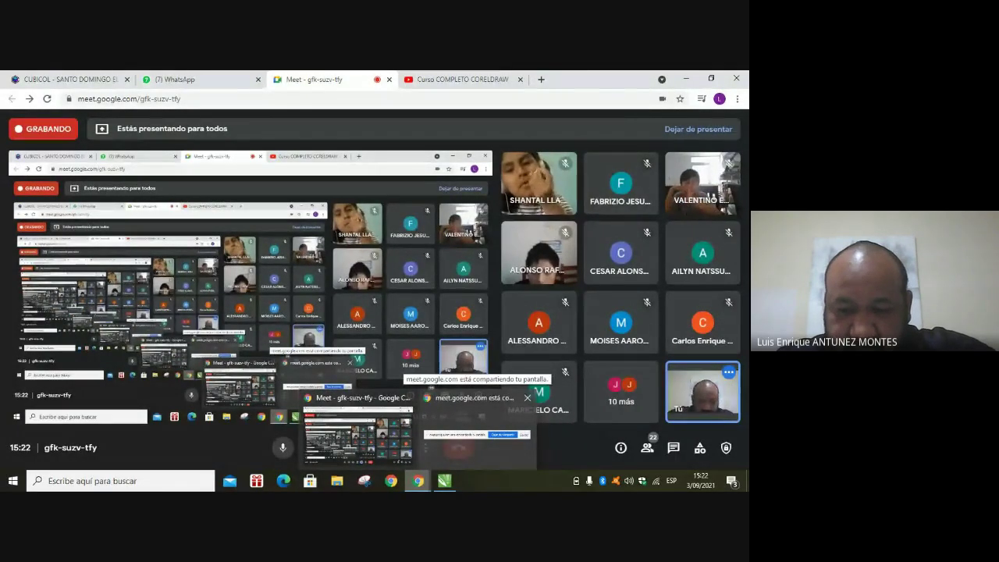
{"action": "left_click", "coordinate": [444, 481]}
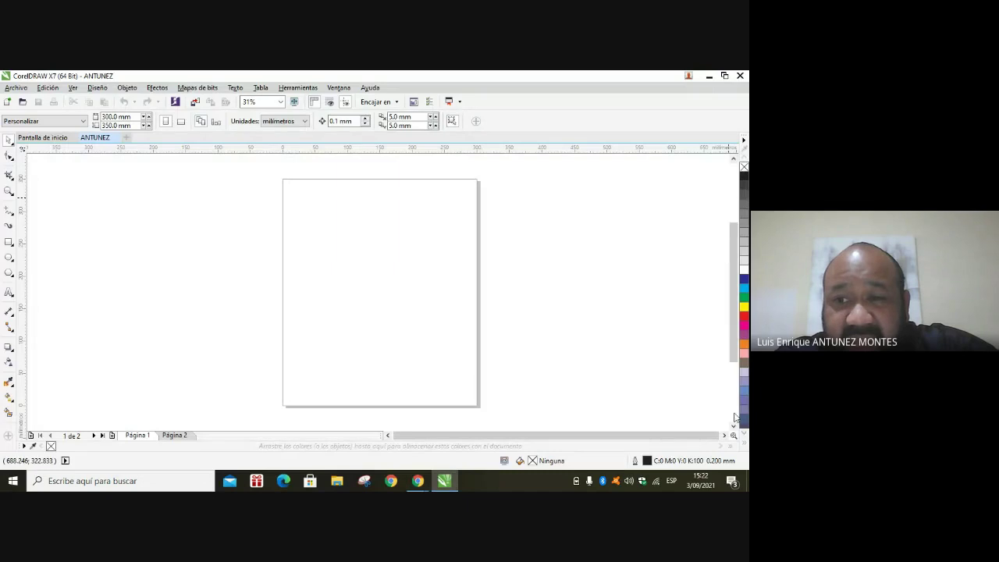
Scroll down through the default colour palette to examine its further swatches
{"action": "left_click", "coordinate": [744, 437]}
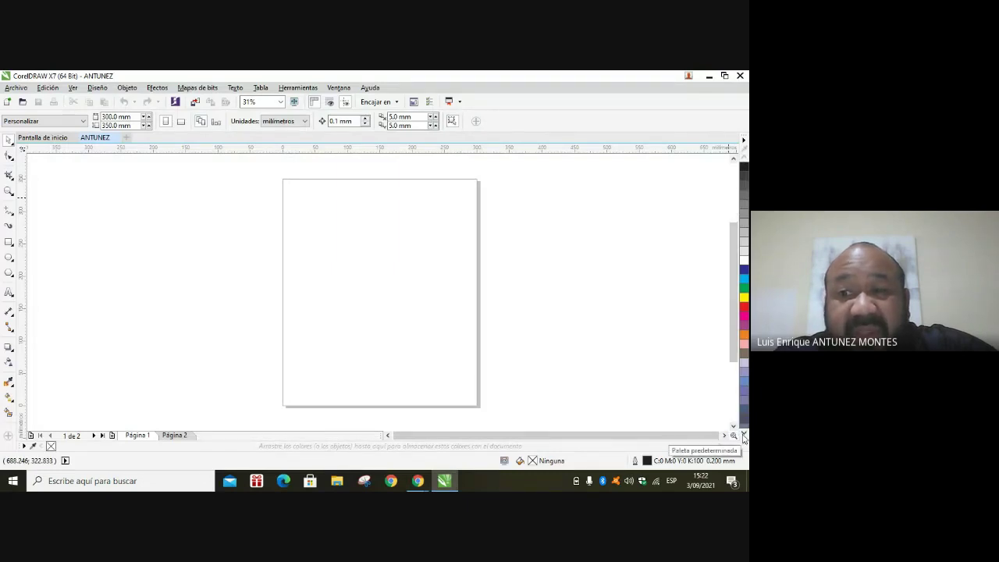
{"action": "left_click", "coordinate": [744, 437]}
{"action": "left_click", "coordinate": [744, 437]}
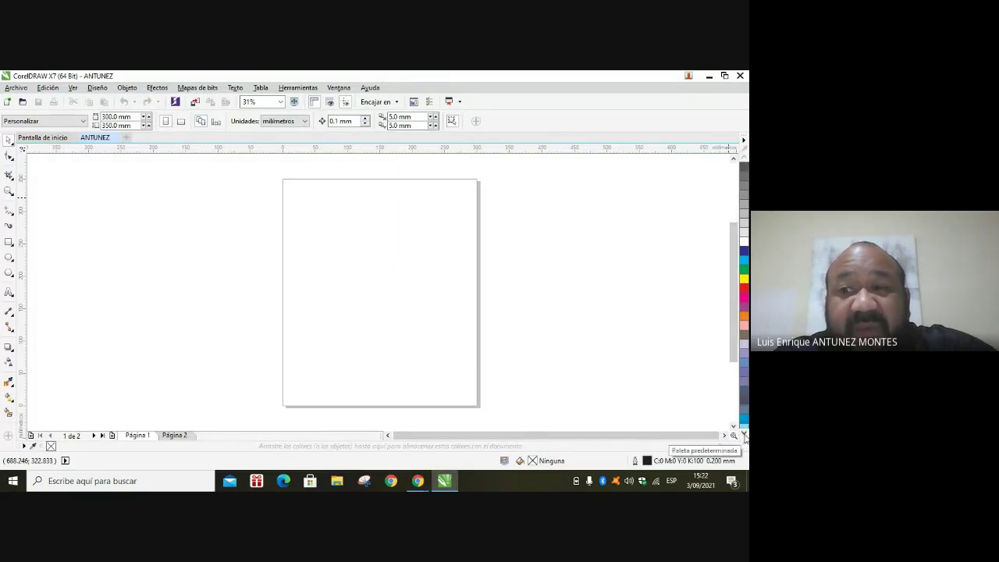
{"action": "left_click", "coordinate": [744, 437]}
{"action": "left_click", "coordinate": [744, 438]}
{"action": "left_click", "coordinate": [744, 437]}
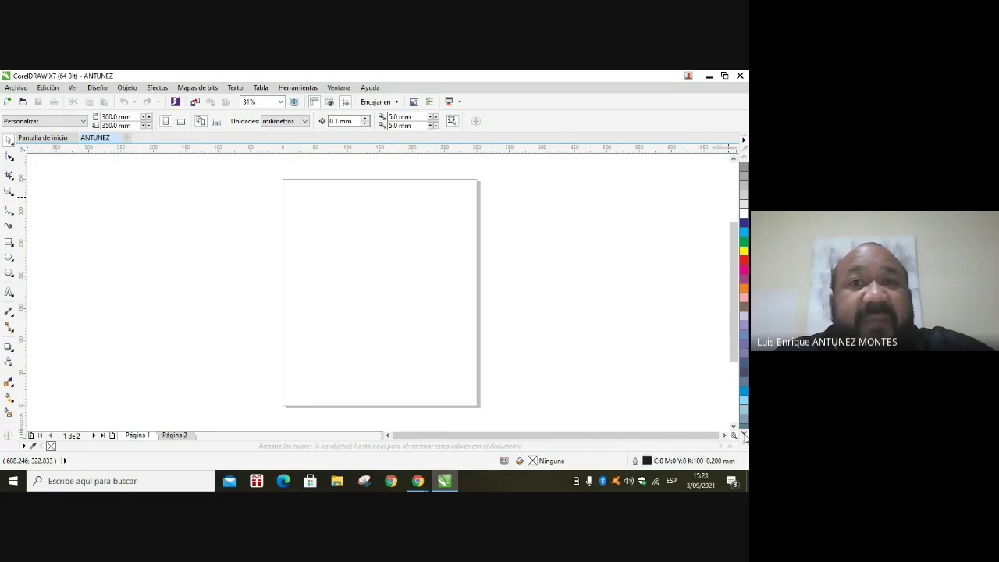
{"action": "left_click", "coordinate": [744, 437]}
{"action": "left_click", "coordinate": [744, 437]}
{"action": "left_click", "coordinate": [744, 437]}
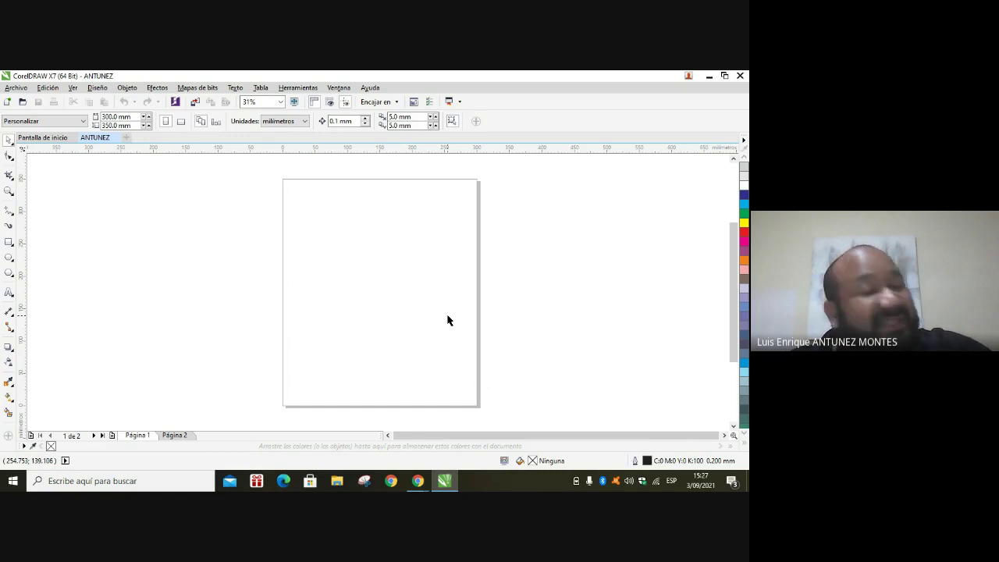
Check the participants in the Meet call twice, returning to the CorelDRAW document each time
{"action": "mouse_move", "coordinate": [424, 485]}
{"action": "left_click", "coordinate": [372, 425]}
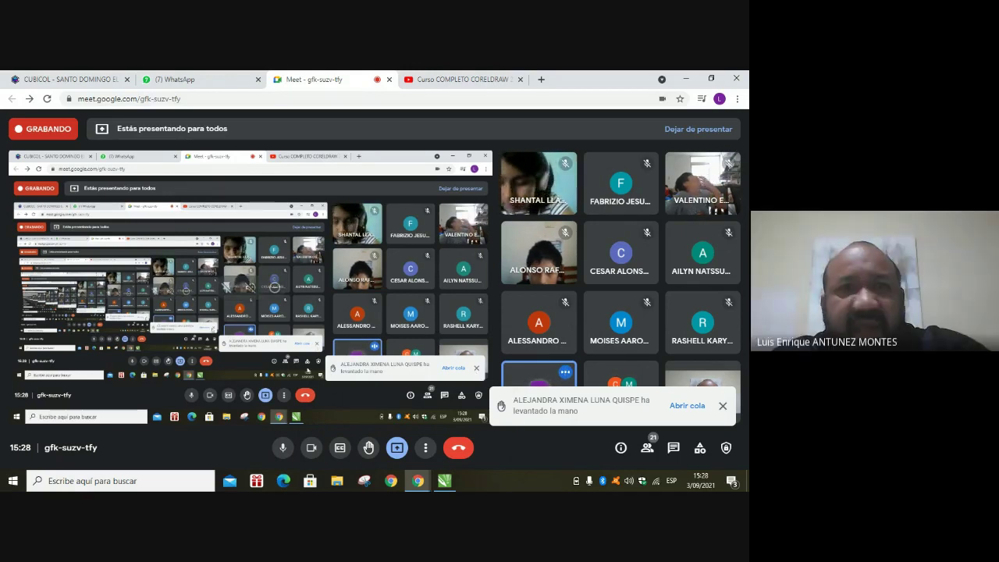
{"action": "mouse_move", "coordinate": [450, 477]}
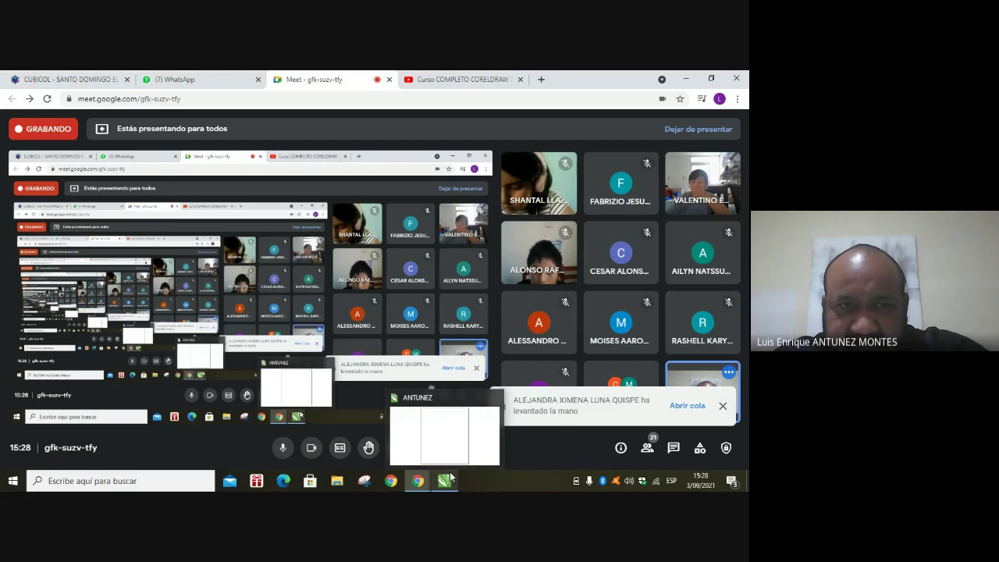
{"action": "left_click", "coordinate": [446, 479]}
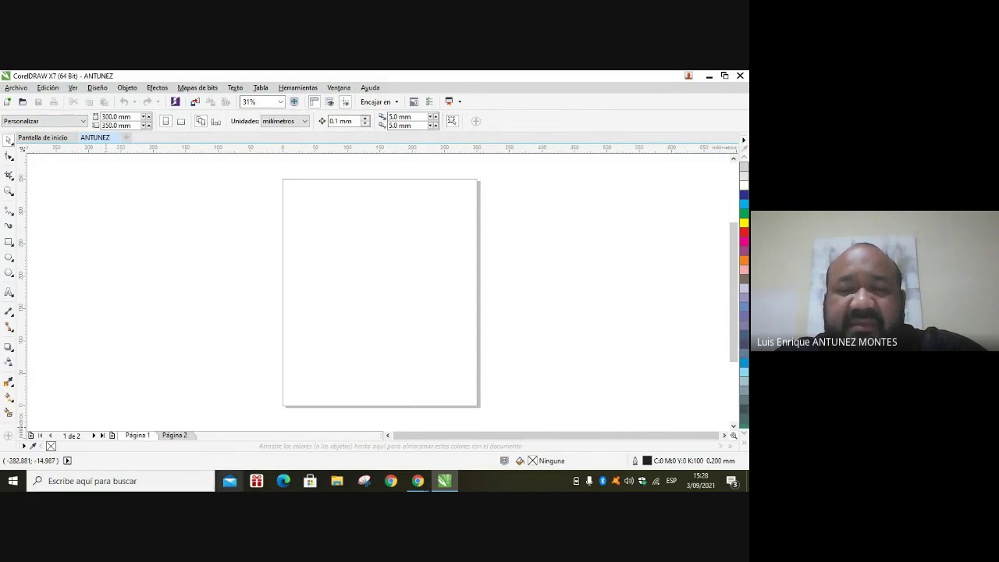
{"action": "mouse_move", "coordinate": [417, 481]}
{"action": "left_click", "coordinate": [406, 425]}
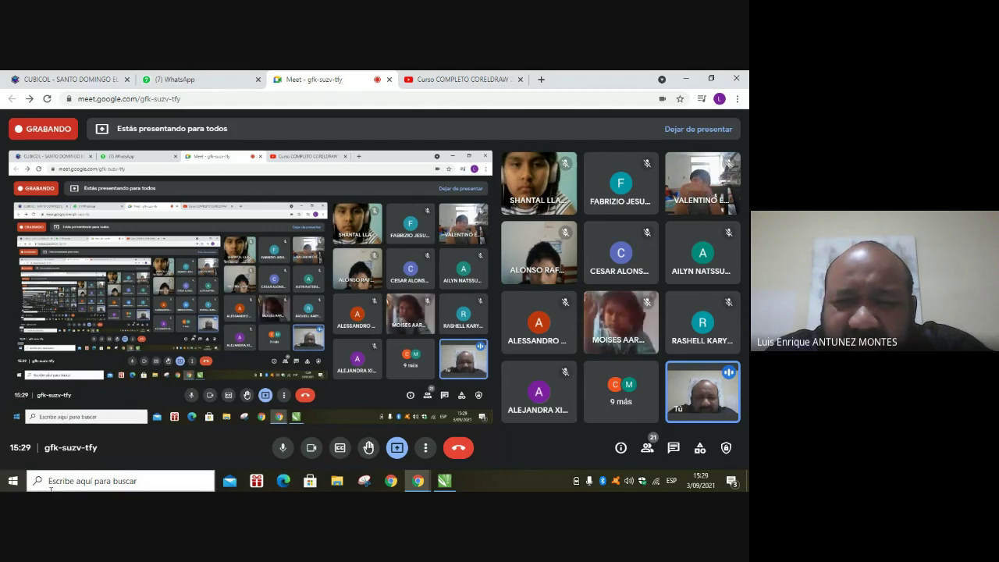
{"action": "left_click", "coordinate": [459, 484]}
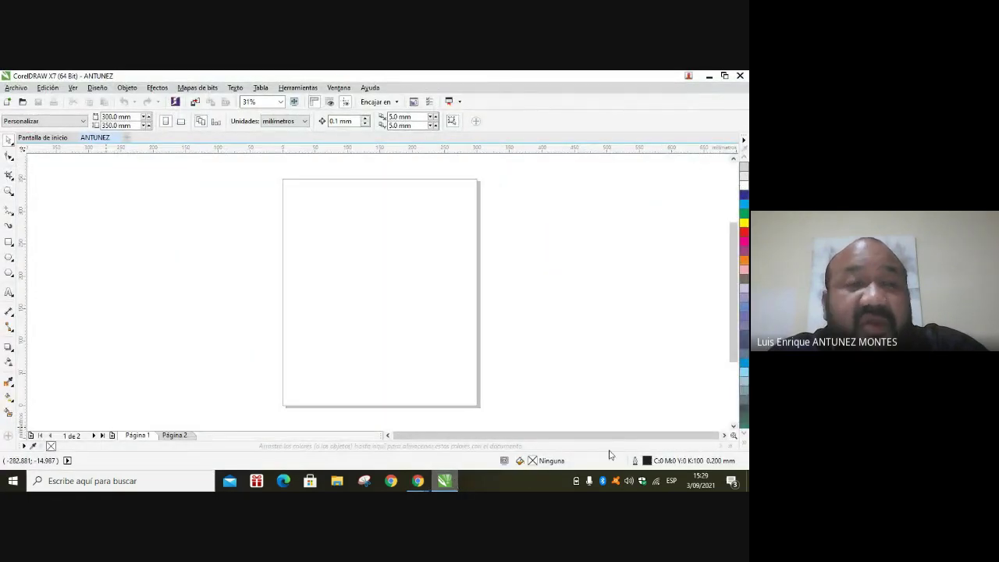
Draw an ellipse about 240 × 222 mm in the middle of the page and fill it yellow
{"action": "left_click", "coordinate": [11, 261]}
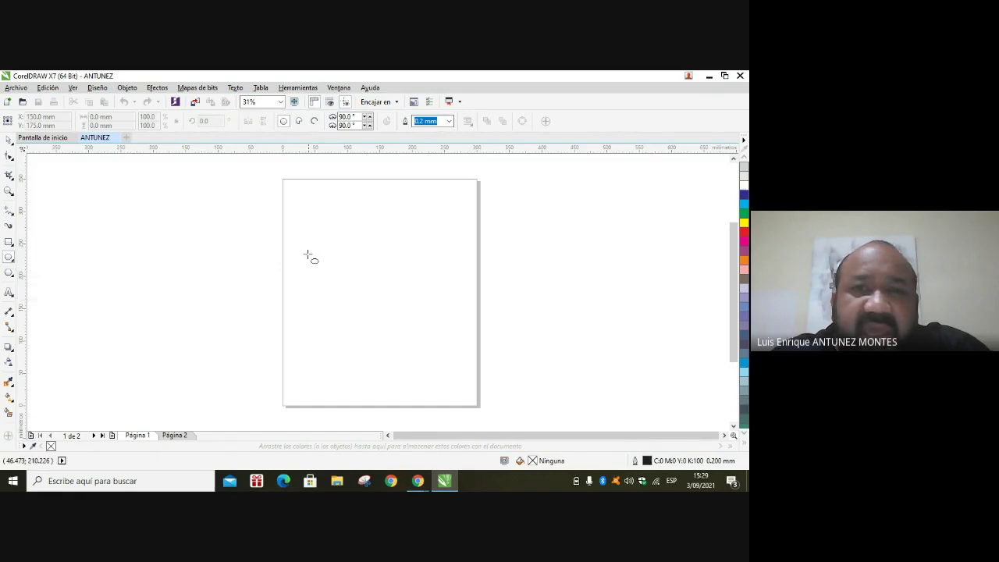
{"action": "left_click_drag", "start_coordinate": [310, 214], "coordinate": [468, 362]}
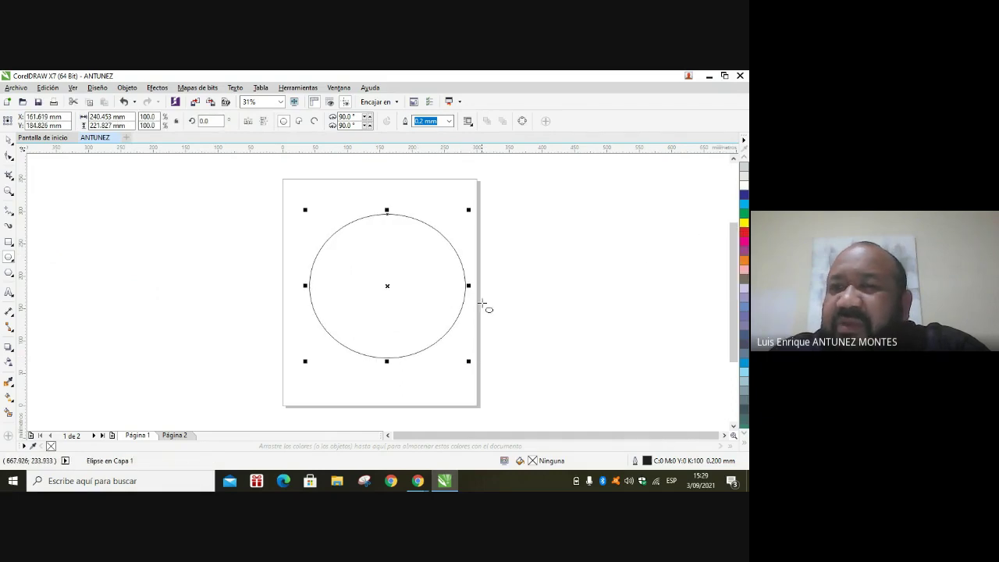
{"action": "left_click", "coordinate": [744, 223]}
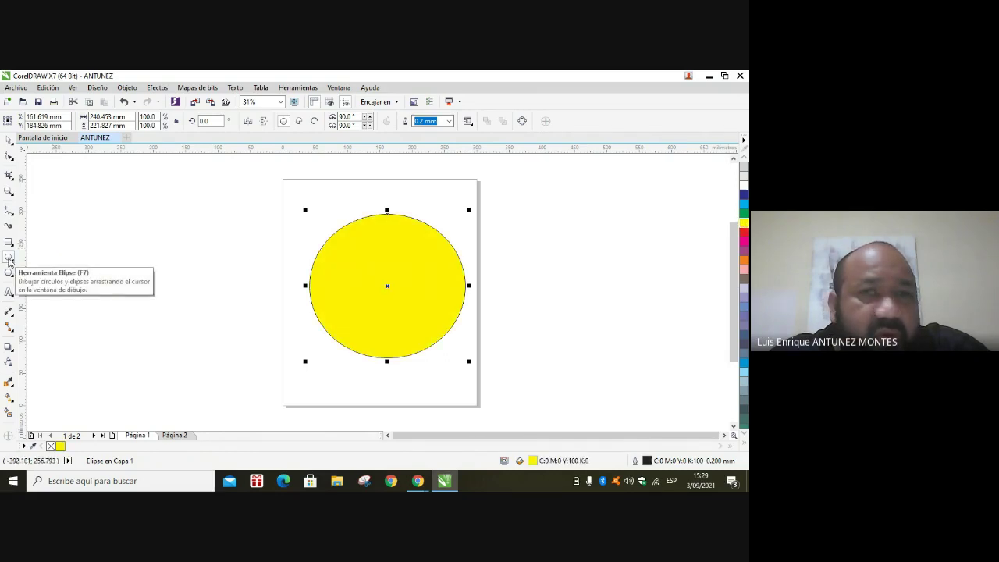
Draw two nested ellipses about 126 × 109 mm and 52 × 47 mm inside the yellow one, filling them green and red respectively
{"action": "left_click_drag", "start_coordinate": [361, 254], "coordinate": [443, 324]}
{"action": "left_click_drag", "start_coordinate": [407, 276], "coordinate": [371, 309]}
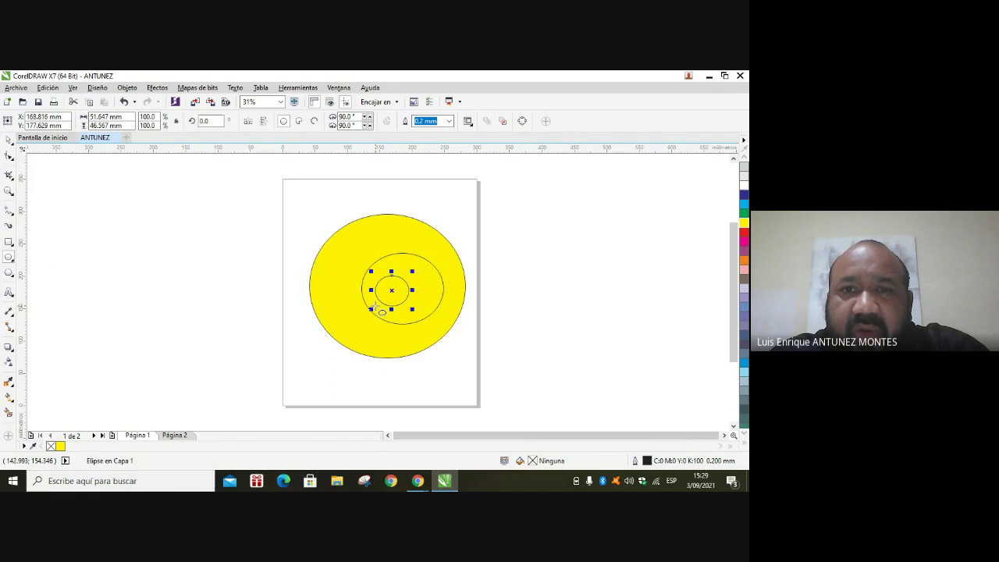
{"action": "left_click", "coordinate": [744, 231]}
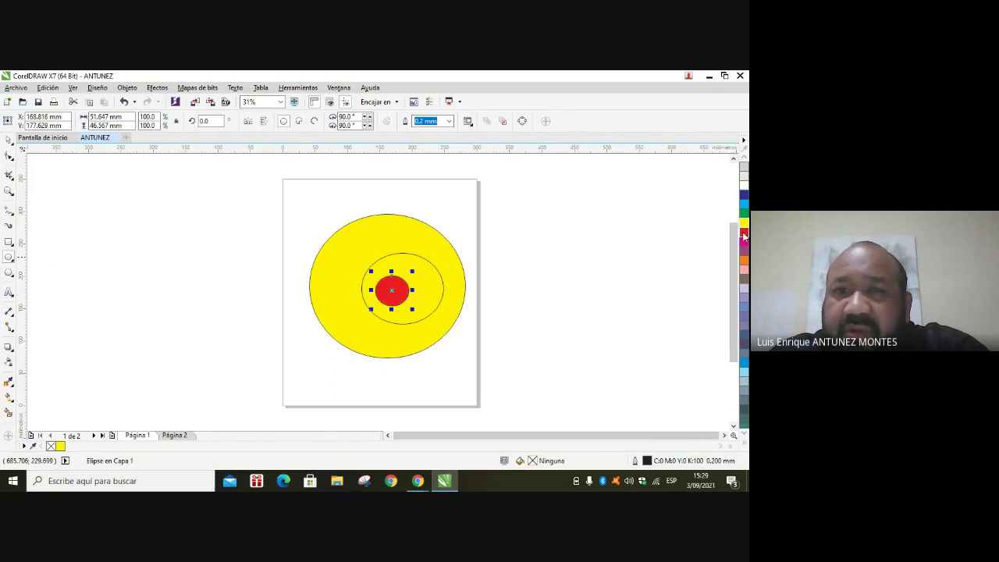
{"action": "left_click", "coordinate": [434, 277]}
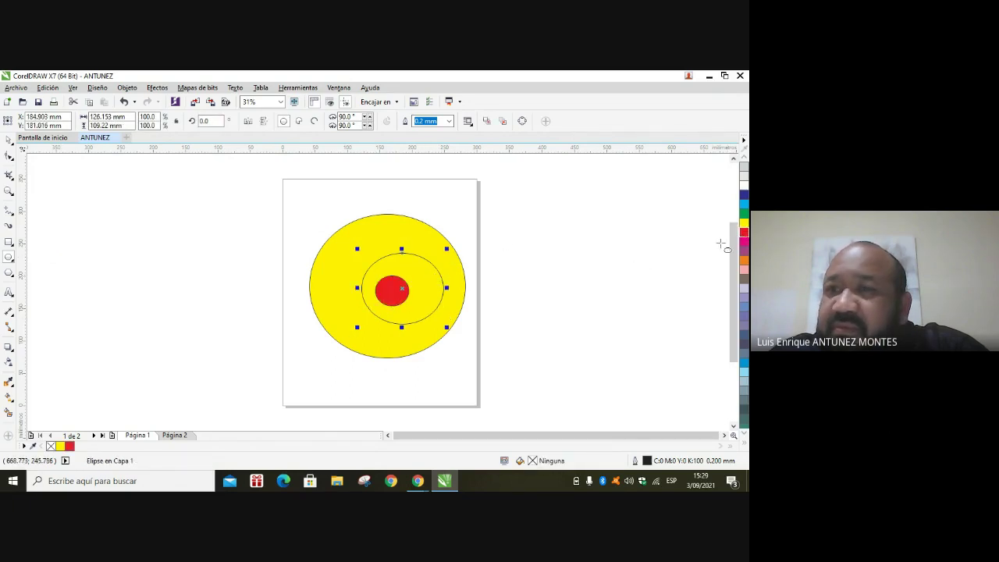
{"action": "left_click", "coordinate": [744, 214]}
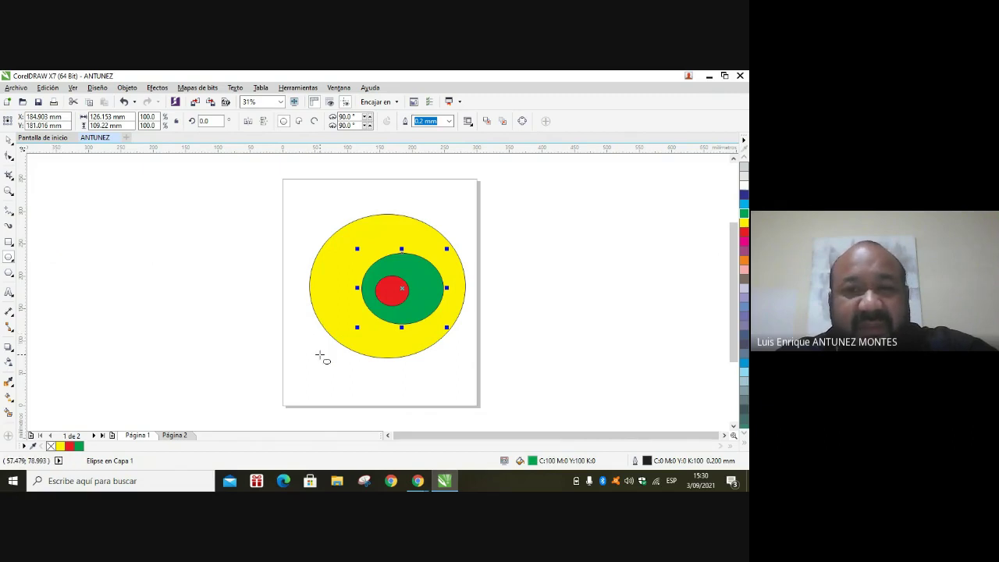
Switch to the Meet call in Chrome and stop presenting the screen
{"action": "mouse_move", "coordinate": [414, 488]}
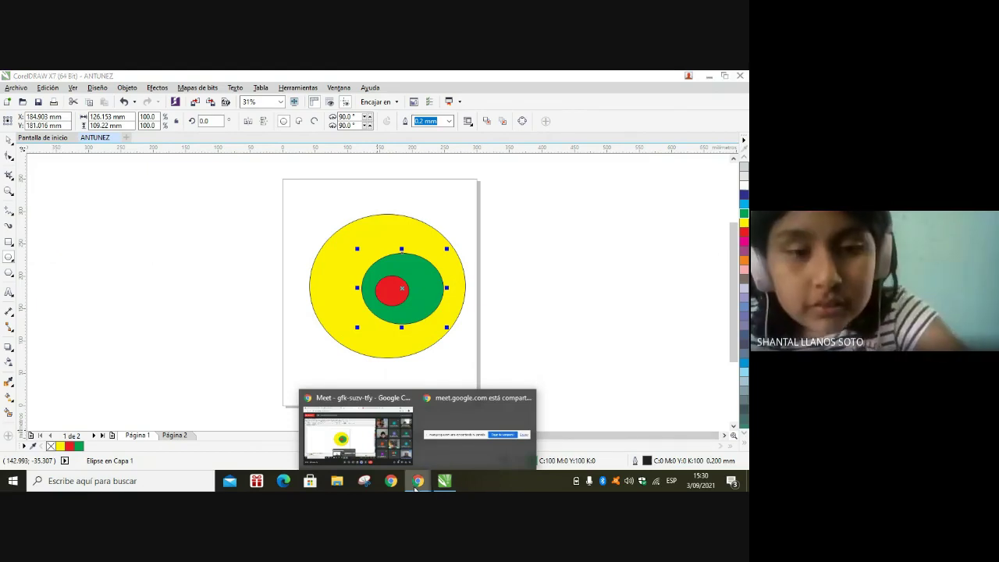
{"action": "left_click", "coordinate": [374, 443]}
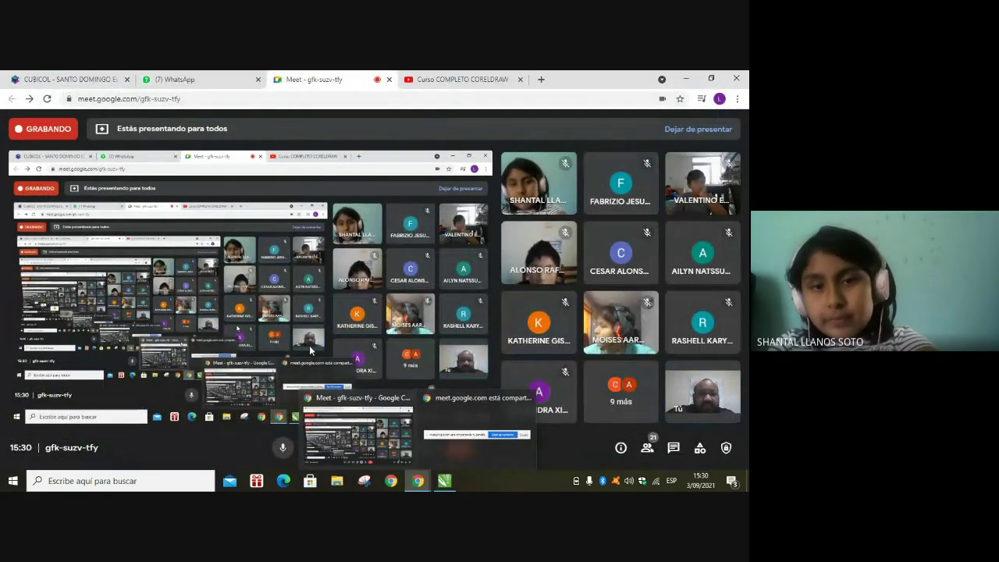
{"action": "left_click", "coordinate": [397, 448]}
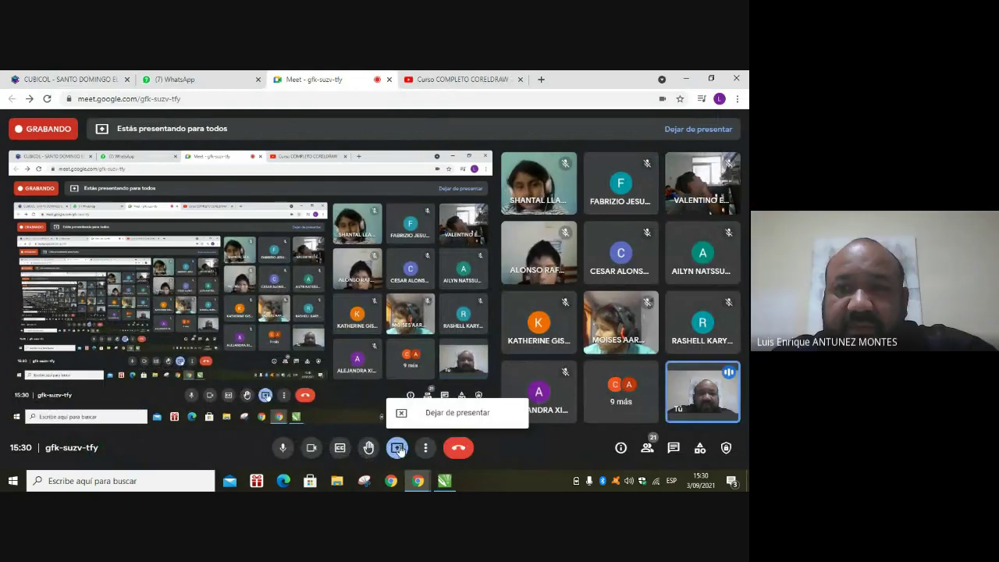
{"action": "left_click", "coordinate": [437, 419]}
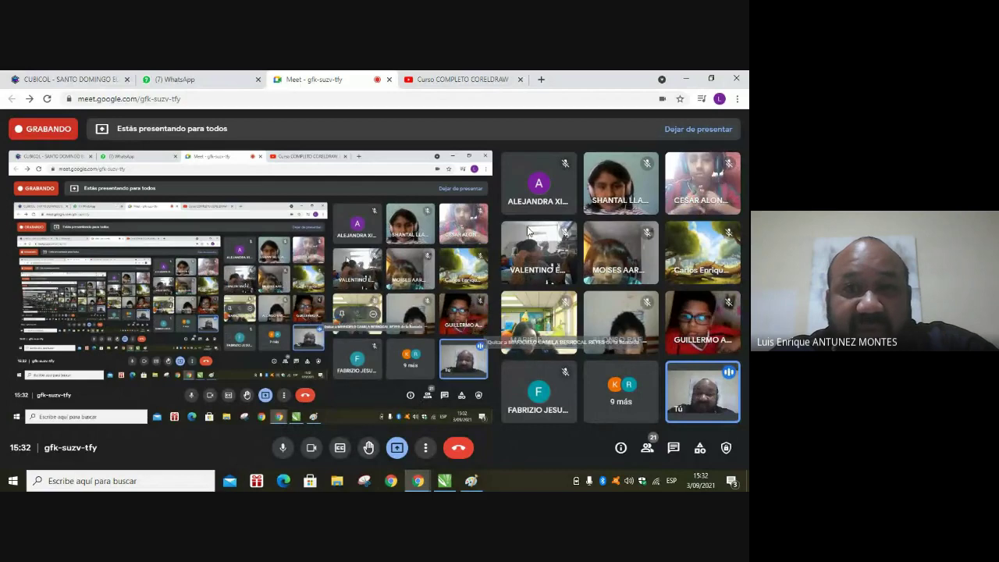
Play the YouTube video "Curso COMPLETO CORELDRAW 2020 - (002) PALETA DE COLORES" in full screen, skipping the advert
{"action": "left_click", "coordinate": [461, 80]}
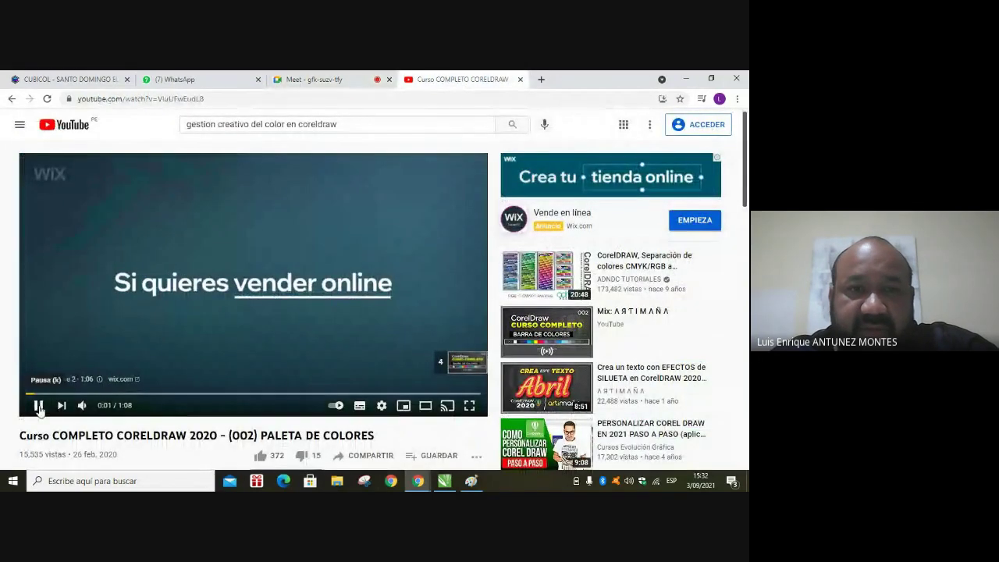
{"action": "left_click", "coordinate": [469, 407]}
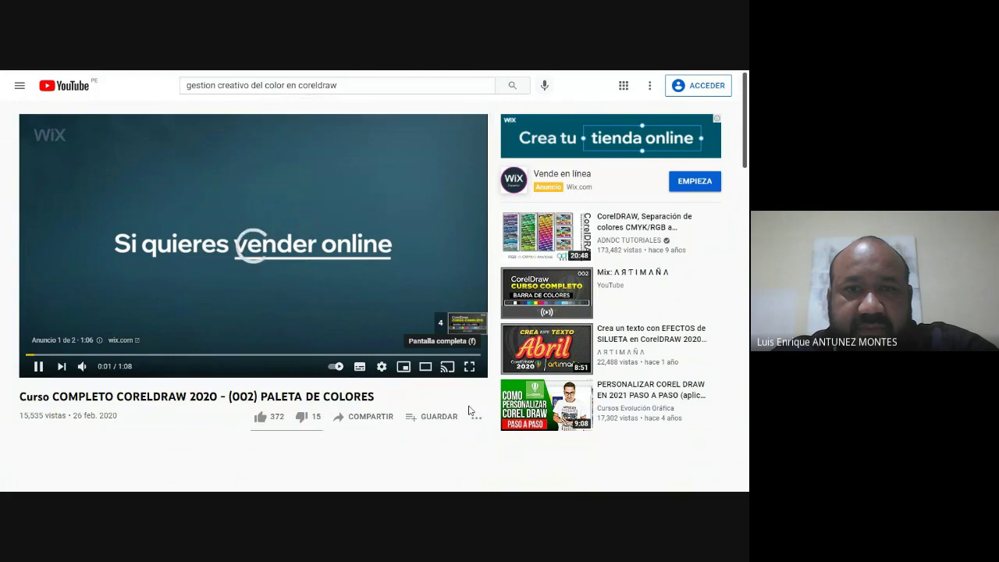
{"action": "key", "text": "f"}
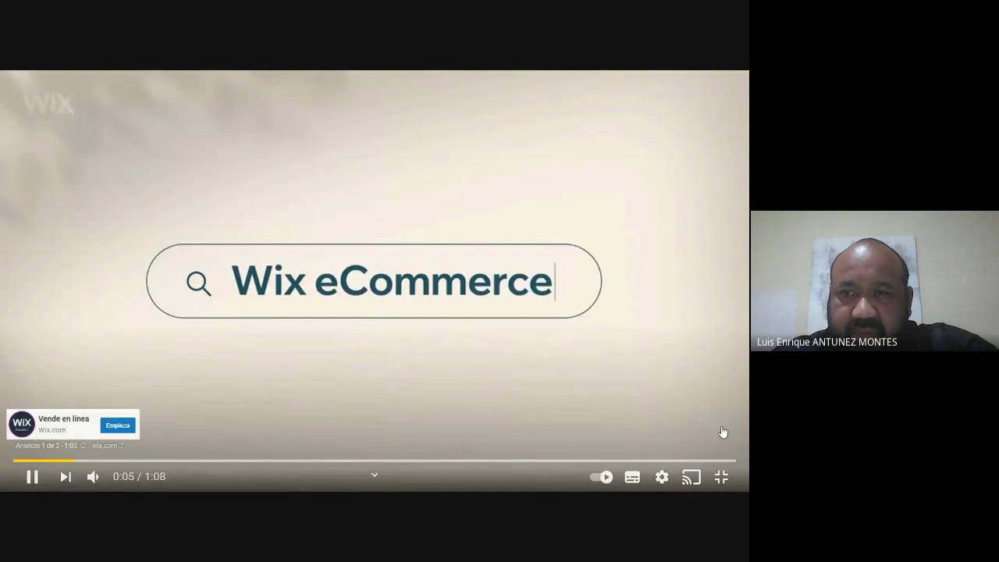
{"action": "left_click", "coordinate": [716, 429]}
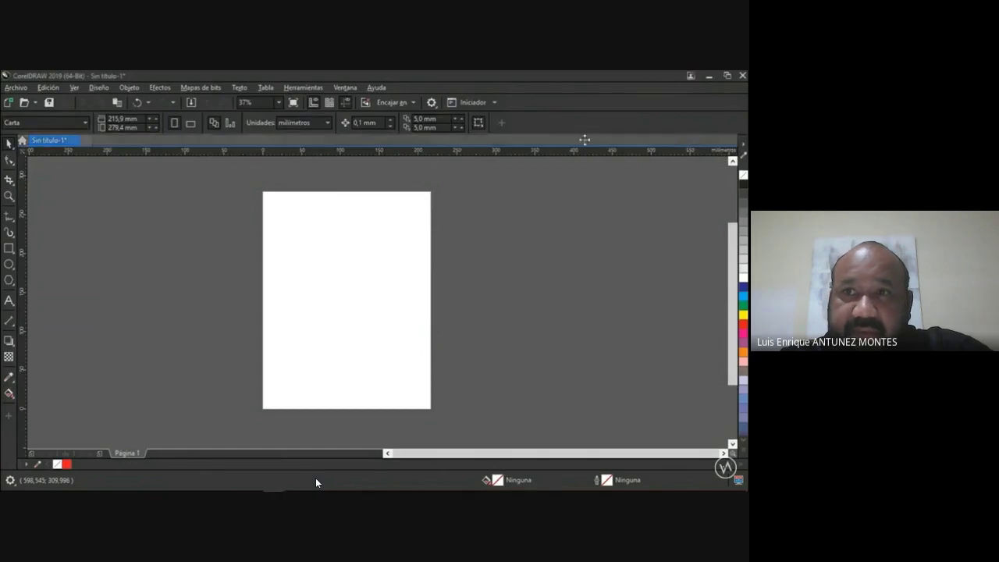
{"action": "left_click_drag", "start_coordinate": [585, 146], "coordinate": [381, 205]}
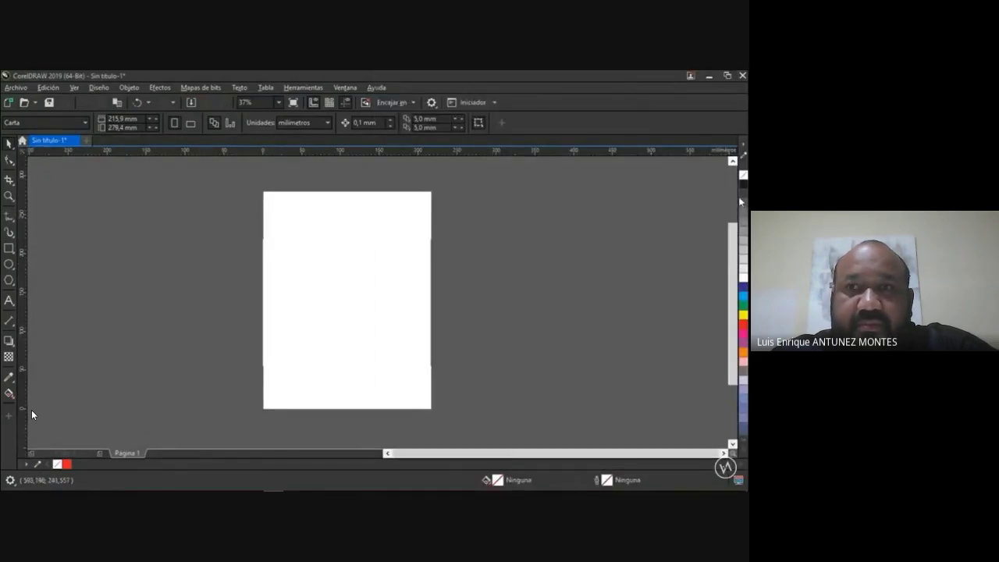
Pause the palette video, leave full screen and switch to CorelDRAW to examine the default colour palette
{"action": "mouse_move", "coordinate": [161, 357]}
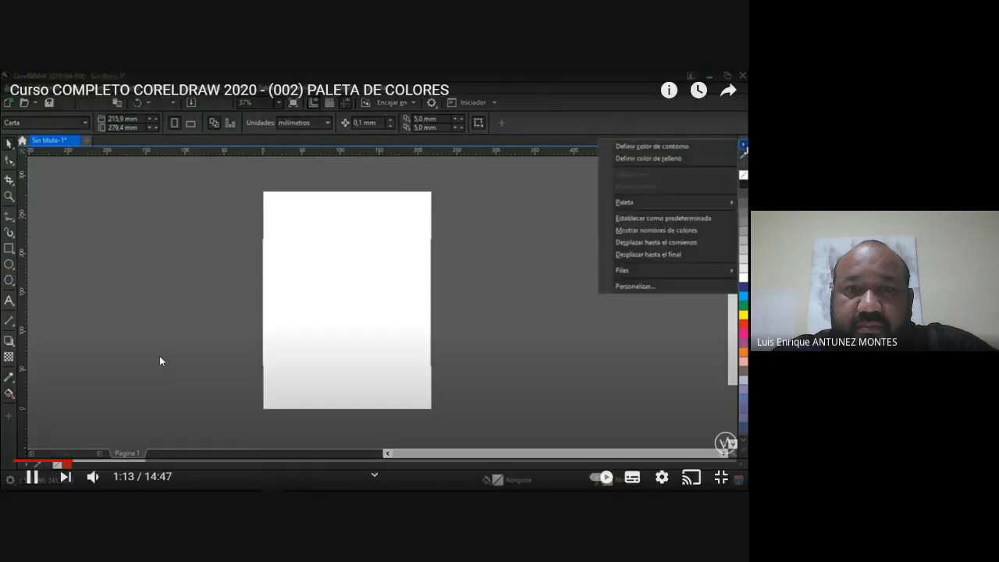
{"action": "left_click", "coordinate": [33, 477]}
{"action": "left_click", "coordinate": [720, 477]}
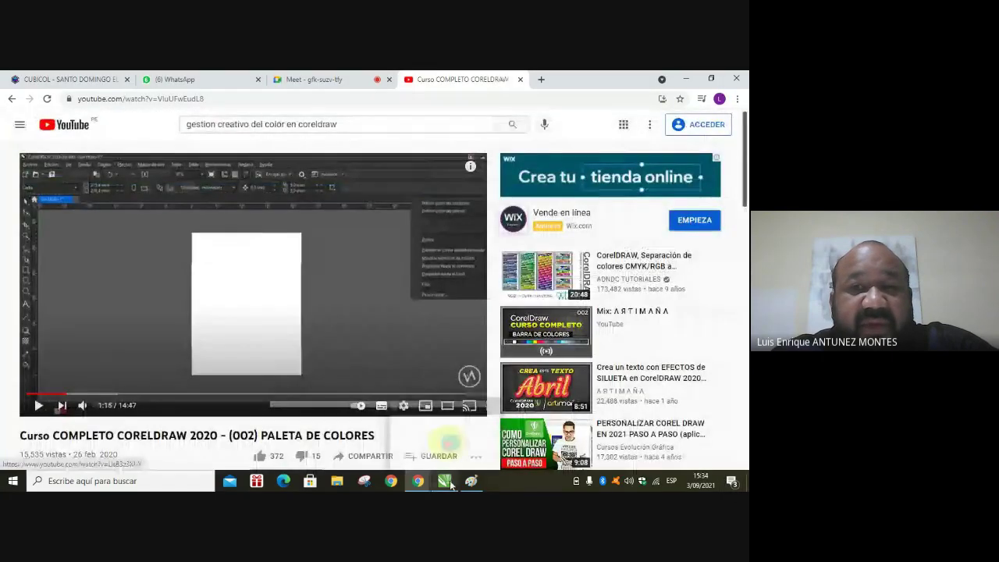
{"action": "left_click", "coordinate": [444, 481]}
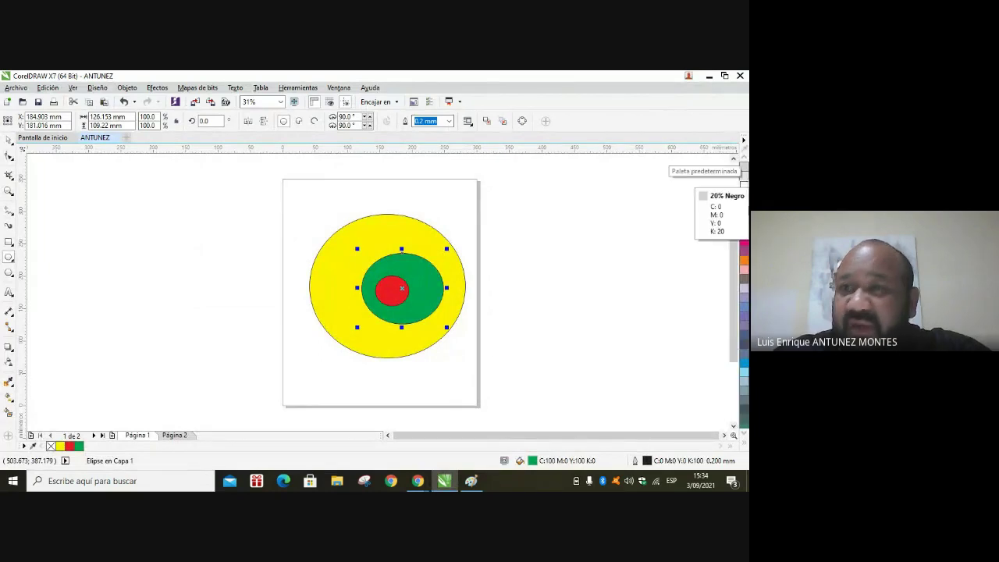
Switch back to the Meet call in Chrome and admit the participant waiting to join
{"action": "left_click", "coordinate": [418, 481]}
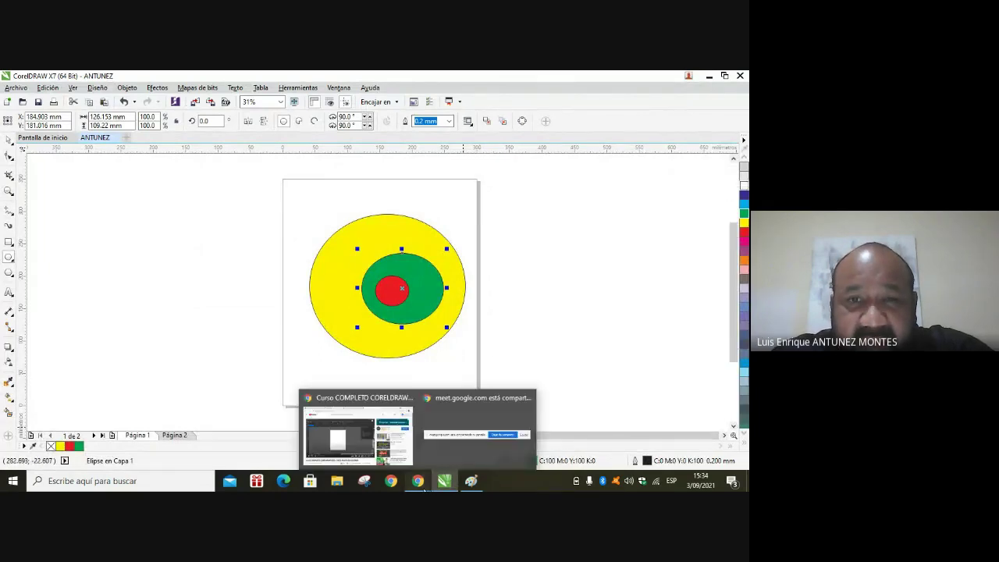
{"action": "left_click", "coordinate": [393, 442]}
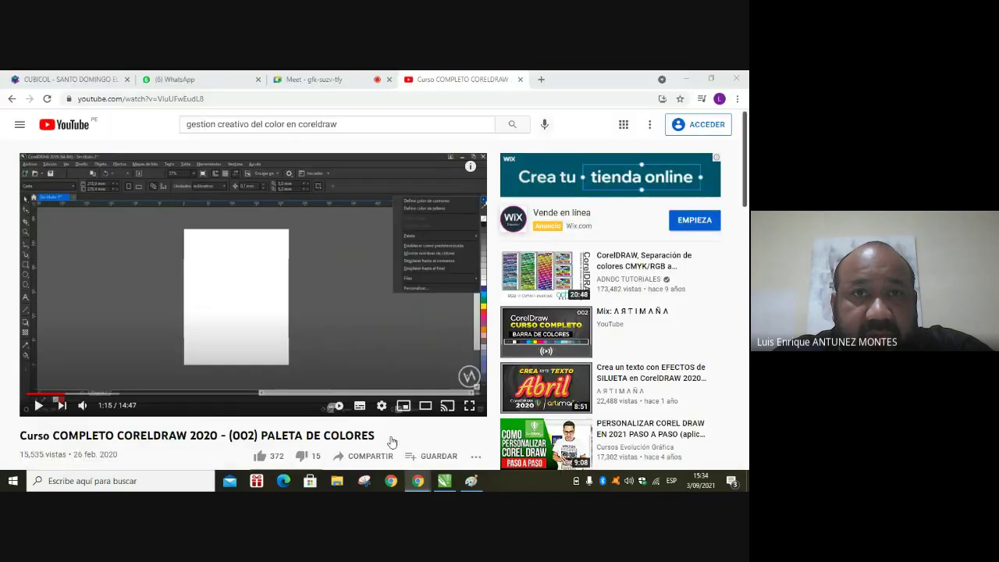
{"action": "left_click", "coordinate": [316, 79]}
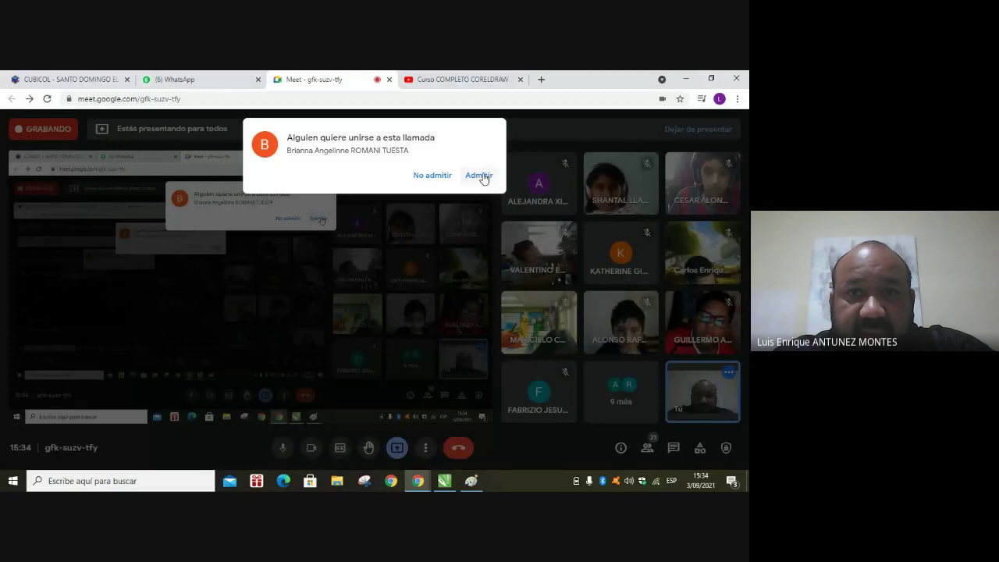
{"action": "left_click", "coordinate": [483, 177]}
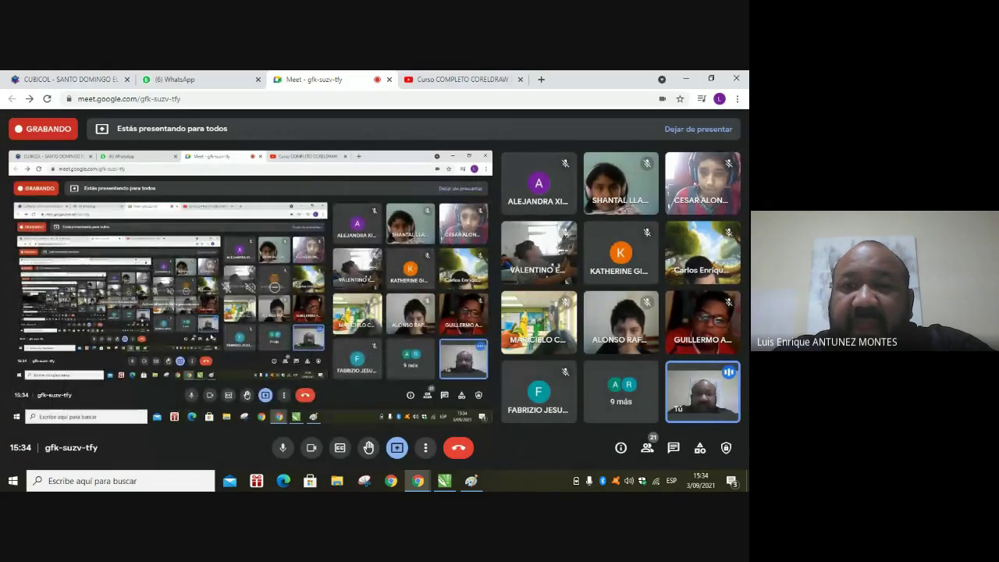
Switch to CorelDRAW and examine the default colour palette's options, including the choice of one, two or three rows
{"action": "mouse_move", "coordinate": [449, 482]}
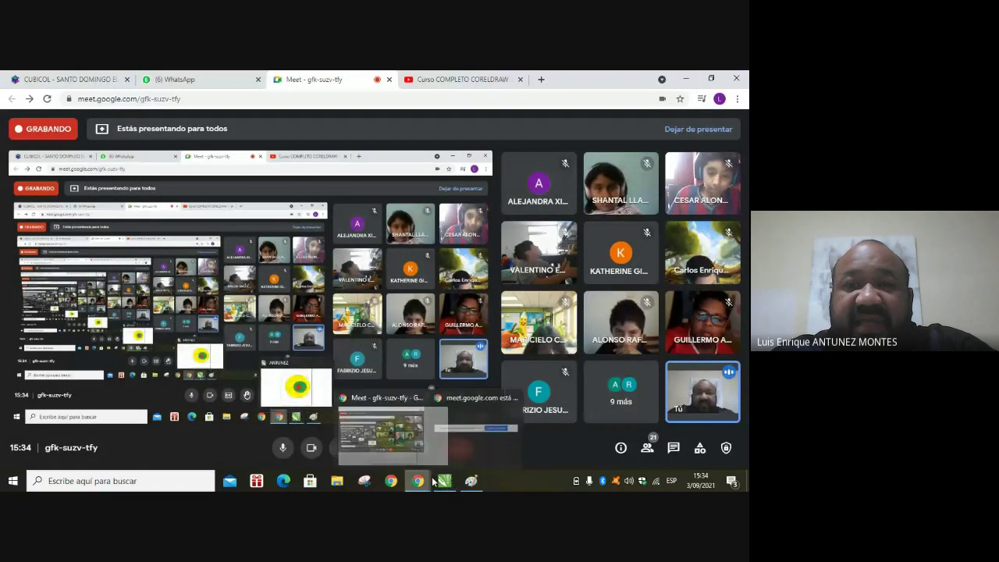
{"action": "left_click", "coordinate": [450, 481]}
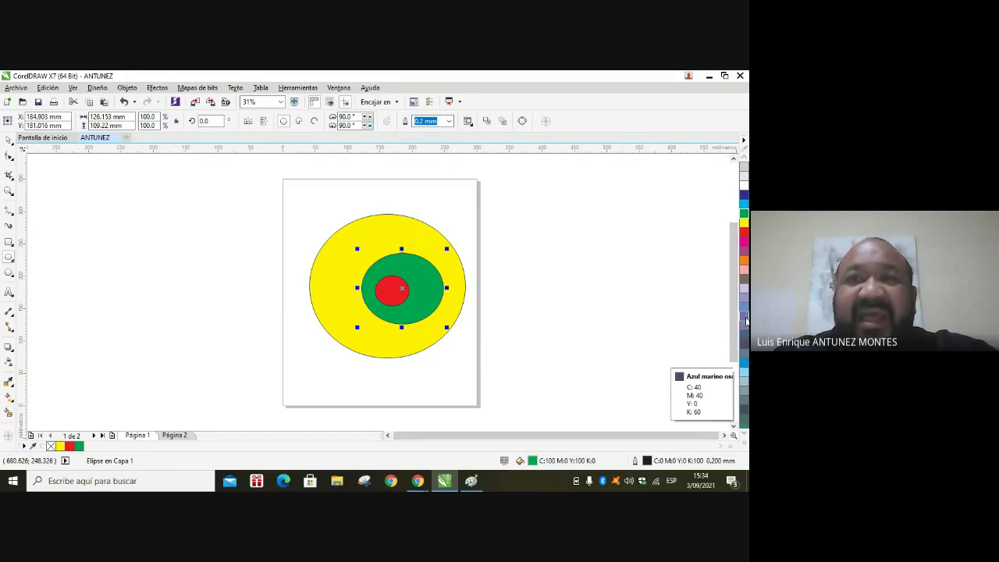
{"action": "left_click", "coordinate": [744, 140]}
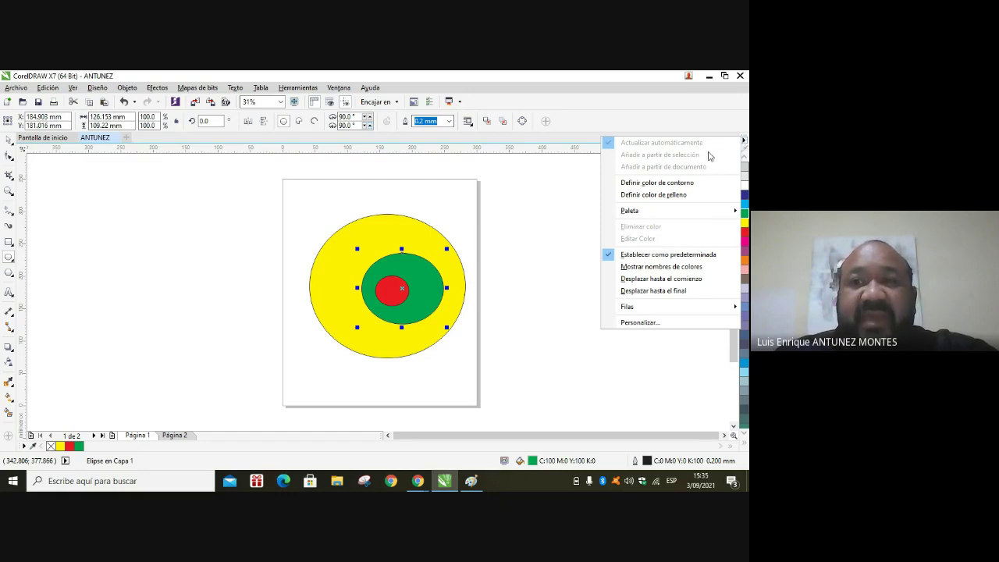
{"action": "mouse_move", "coordinate": [690, 212]}
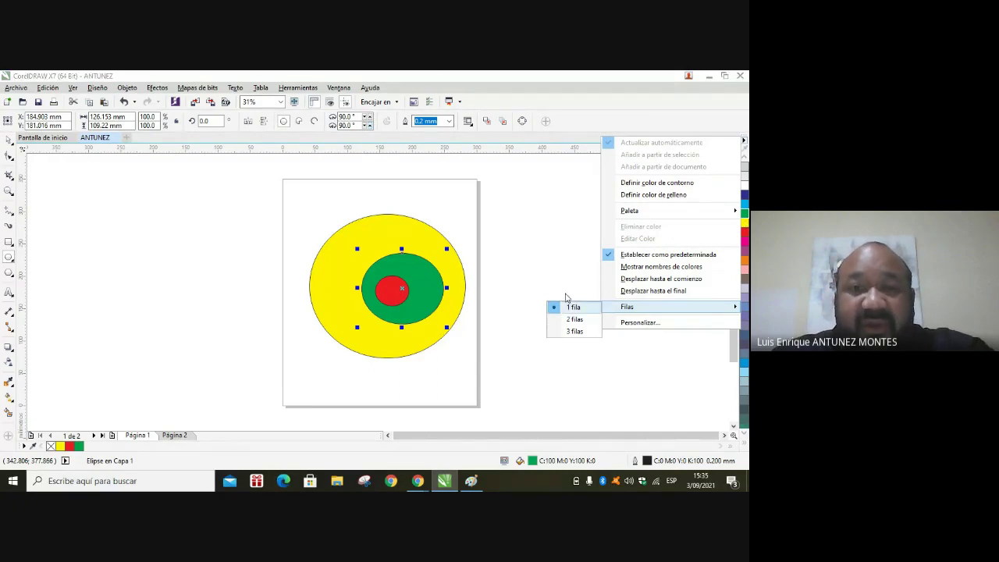
{"action": "mouse_move", "coordinate": [416, 484]}
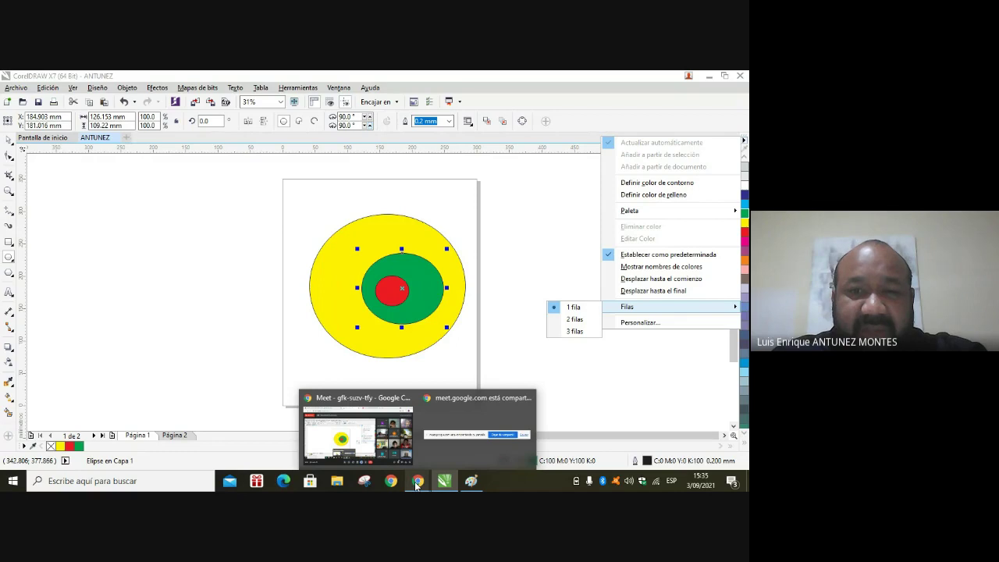
{"action": "key", "text": "Escape"}
{"action": "key", "text": "Escape"}
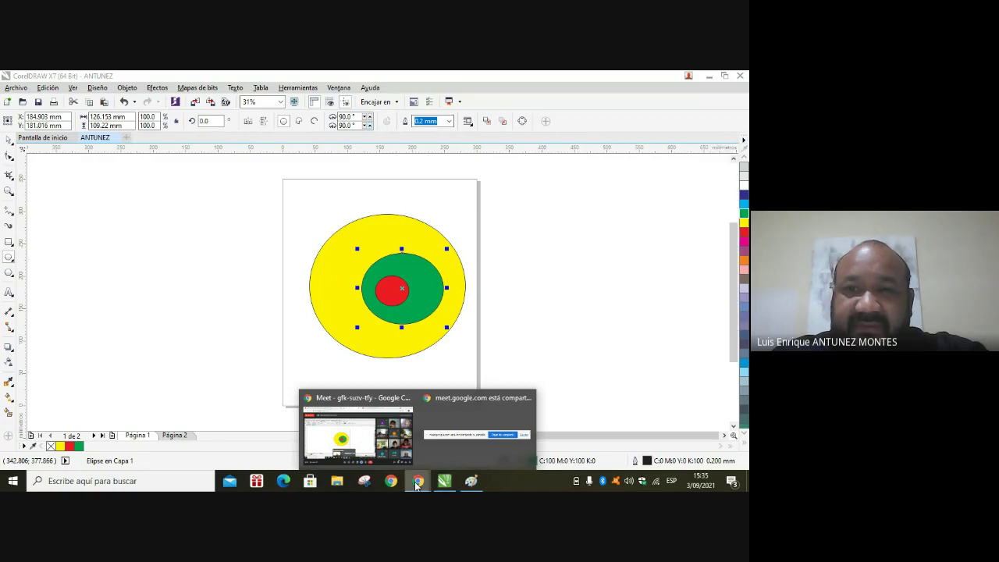
Switch to the paused YouTube palette video in Chrome and resume it in full screen
{"action": "left_click", "coordinate": [387, 446]}
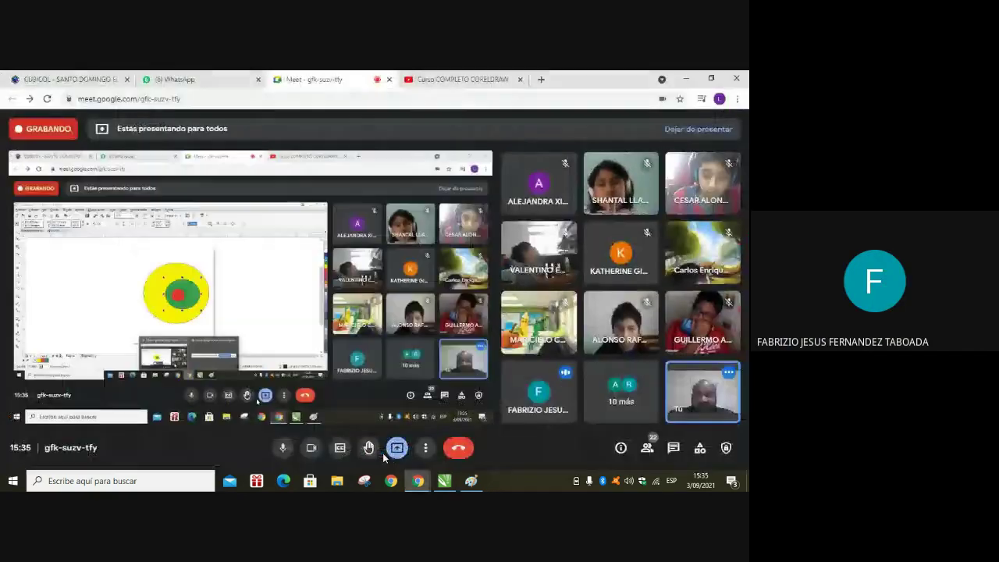
{"action": "left_click", "coordinate": [460, 79]}
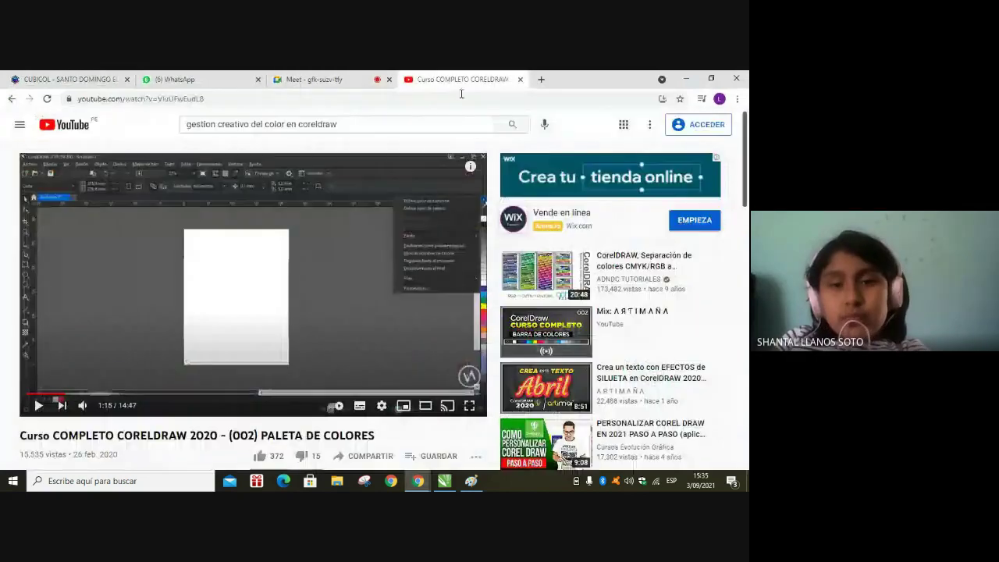
{"action": "left_click", "coordinate": [468, 407]}
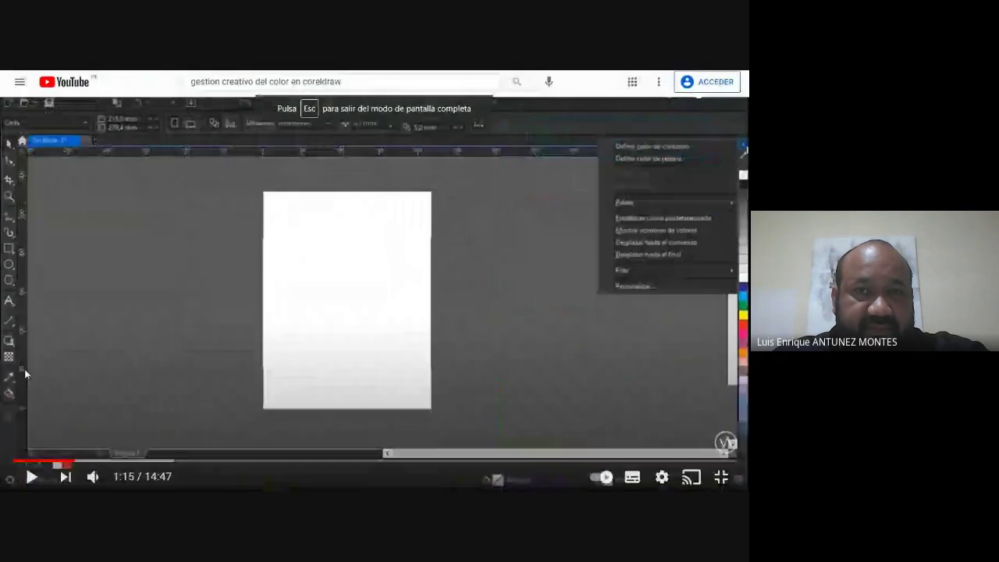
{"action": "left_click", "coordinate": [32, 477]}
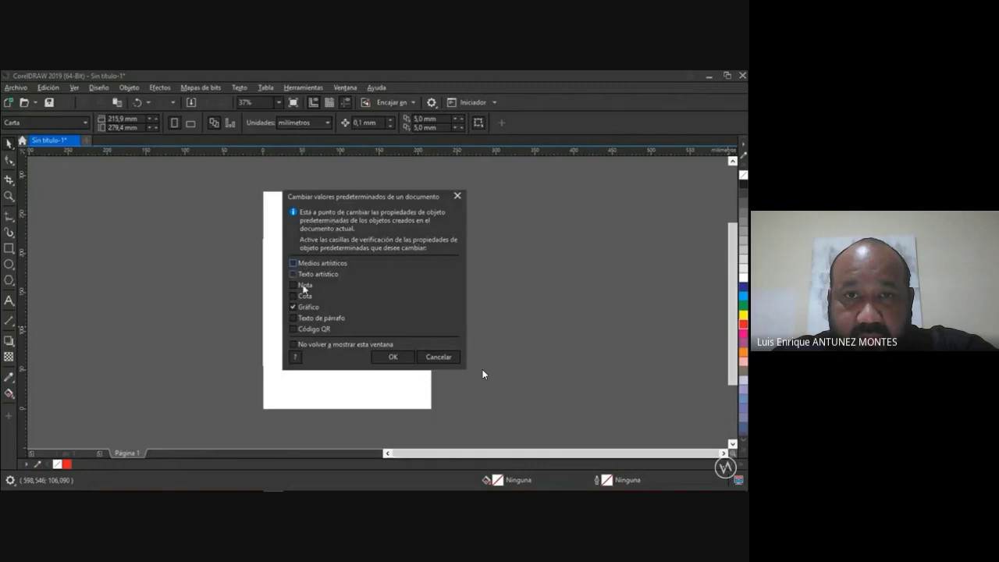
{"action": "mouse_move", "coordinate": [341, 200]}
{"action": "left_mouse_down"}
{"action": "mouse_move", "coordinate": [518, 196]}
{"action": "mouse_move", "coordinate": [302, 192]}
{"action": "mouse_move", "coordinate": [337, 192]}
{"action": "left_mouse_up"}
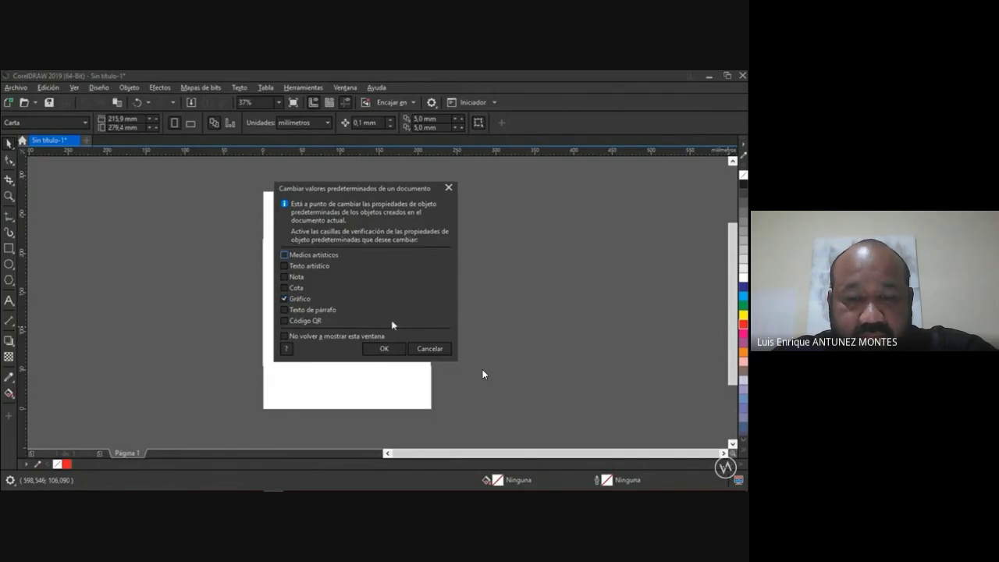
{"action": "left_click", "coordinate": [388, 349]}
{"action": "left_click", "coordinate": [8, 248]}
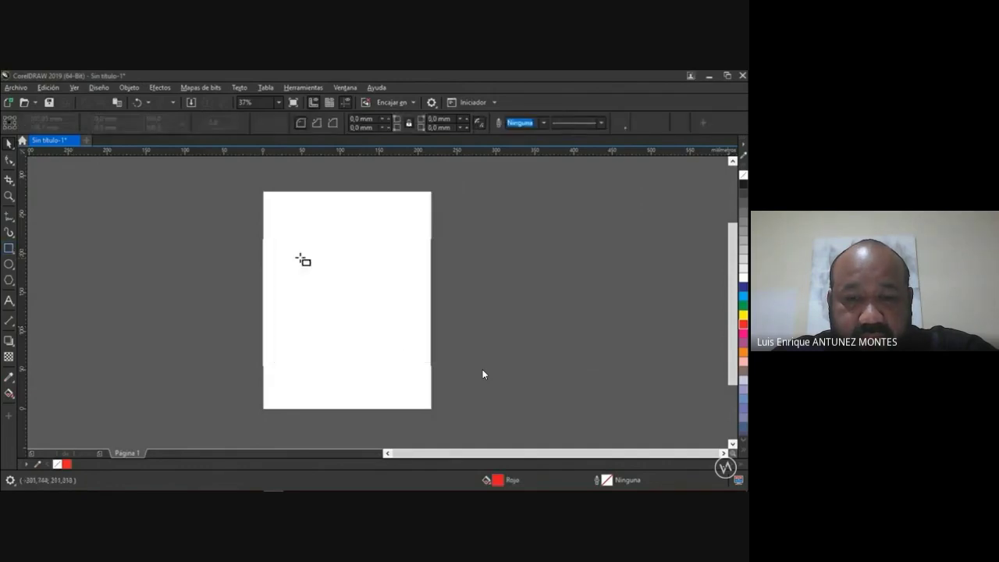
{"action": "left_click_drag", "start_coordinate": [277, 224], "coordinate": [402, 347]}
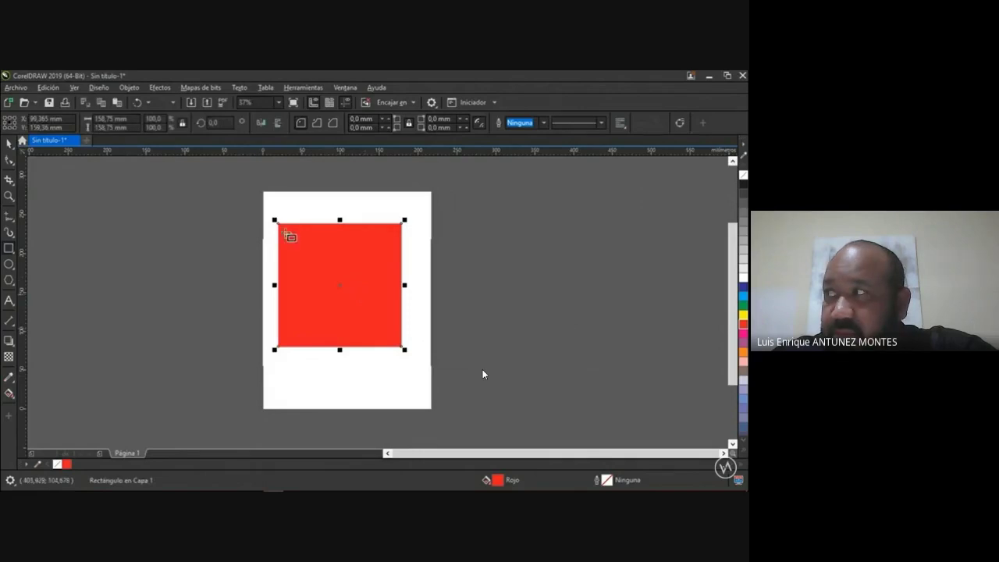
{"action": "left_click", "coordinate": [9, 144]}
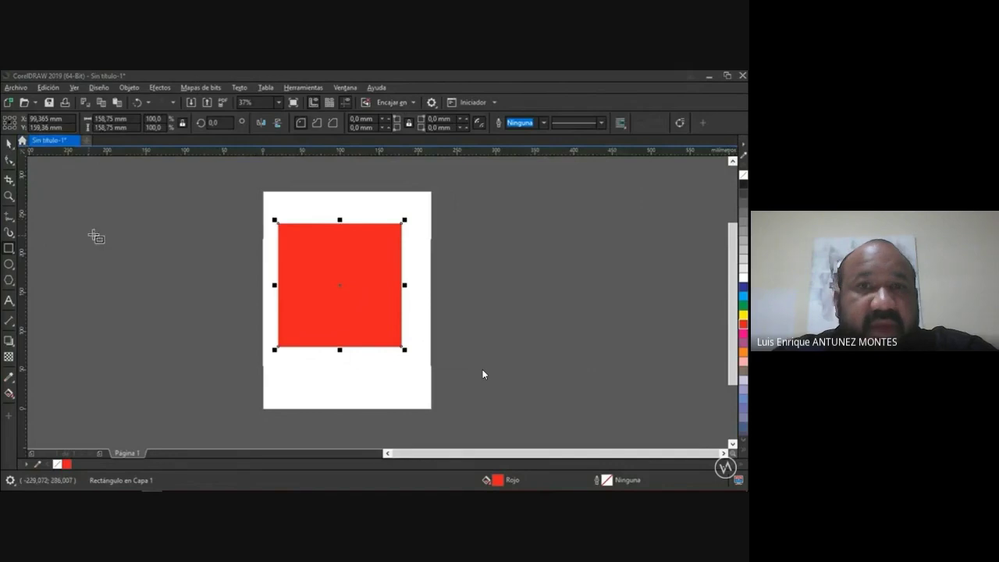
Pause the palette video, leave full screen and check on the participants in the Meet call
{"action": "mouse_move", "coordinate": [576, 399]}
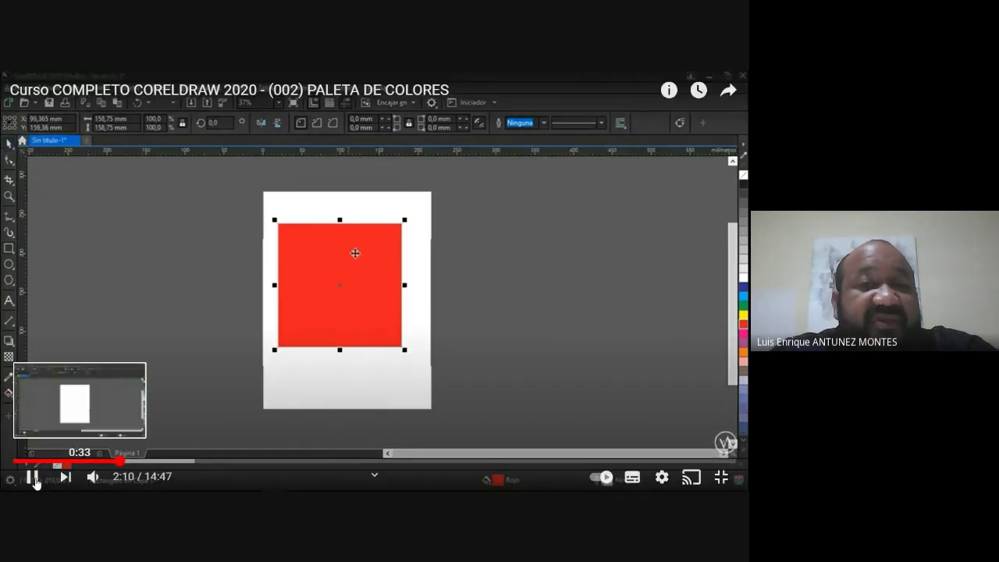
{"action": "left_click", "coordinate": [33, 476]}
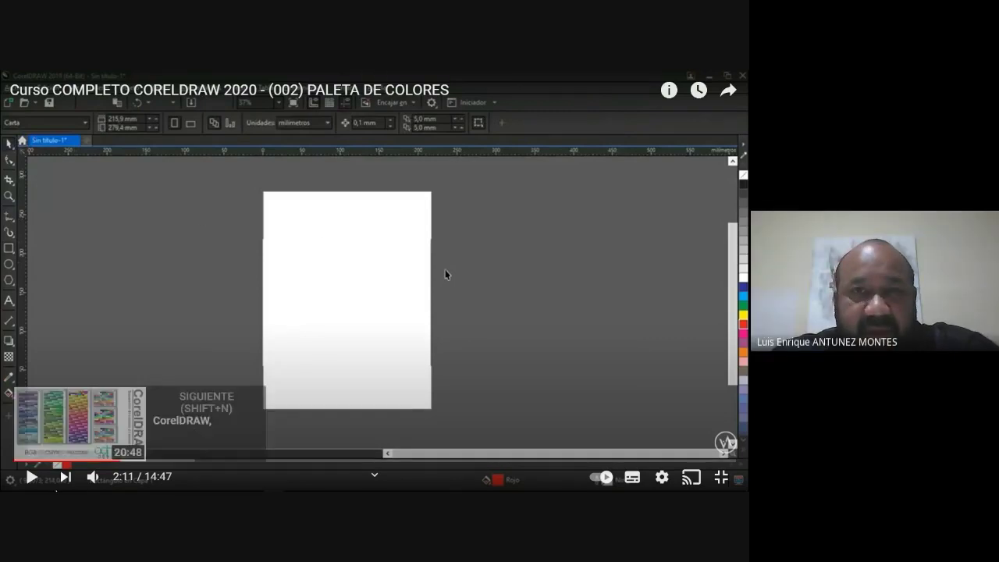
{"action": "left_click", "coordinate": [722, 479]}
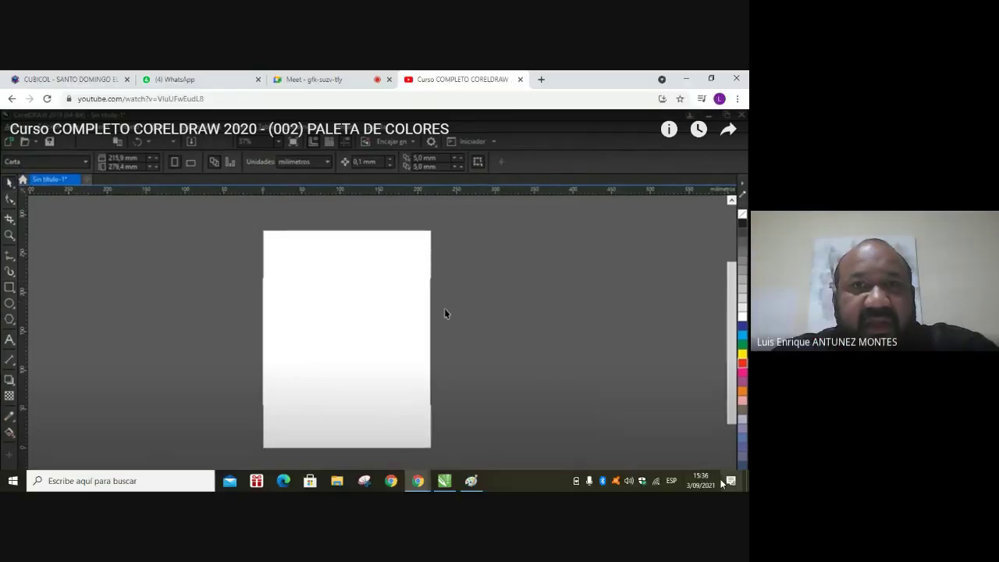
{"action": "left_click", "coordinate": [338, 79]}
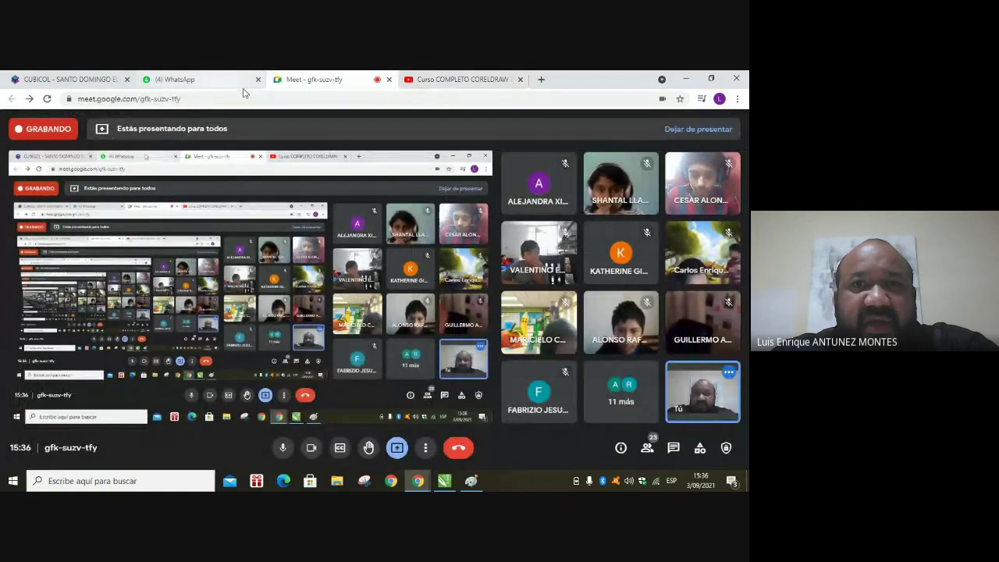
Return to the YouTube palette video, continue playing it in full screen and skip the advert
{"action": "left_click", "coordinate": [441, 79]}
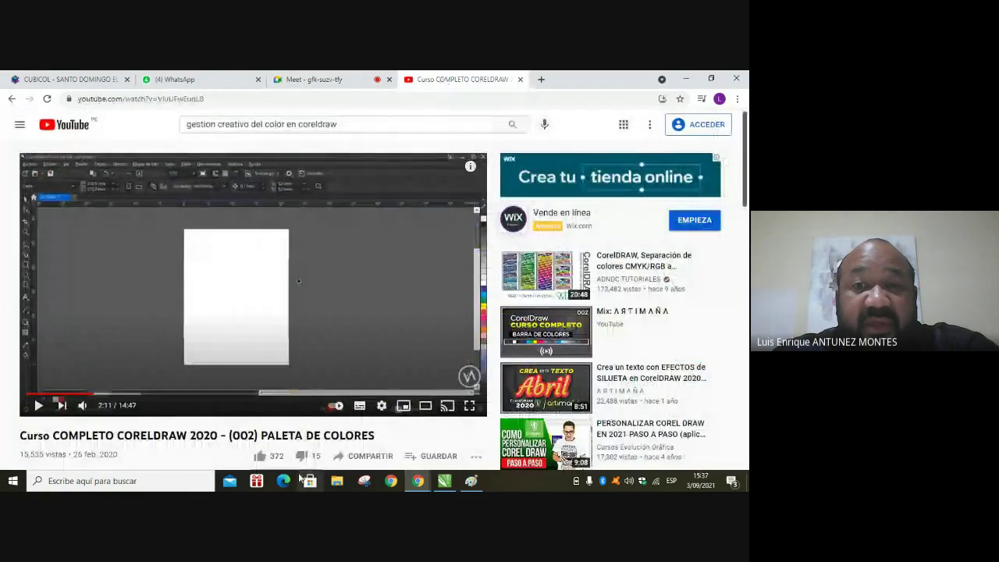
{"action": "left_click", "coordinate": [470, 406]}
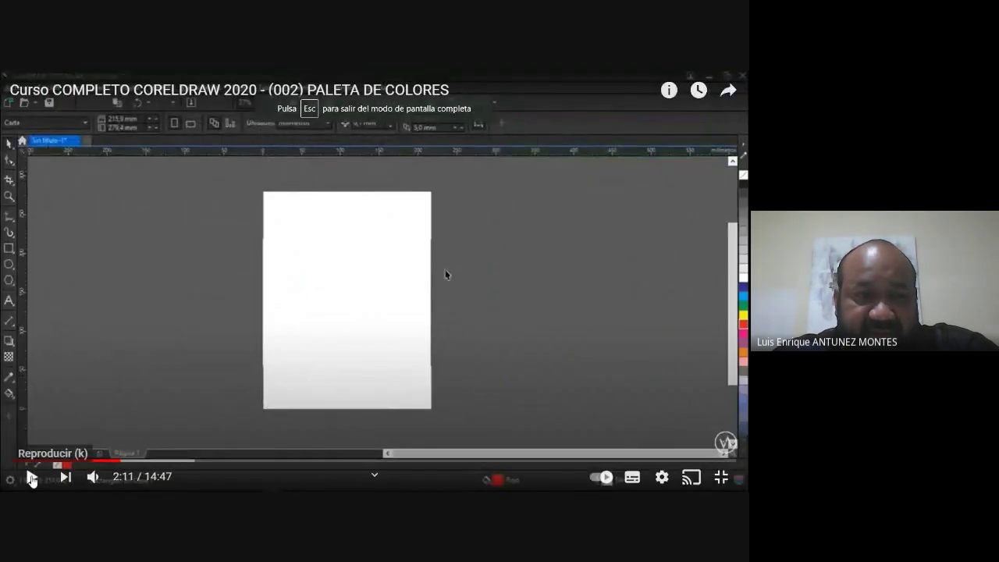
{"action": "left_click", "coordinate": [31, 478]}
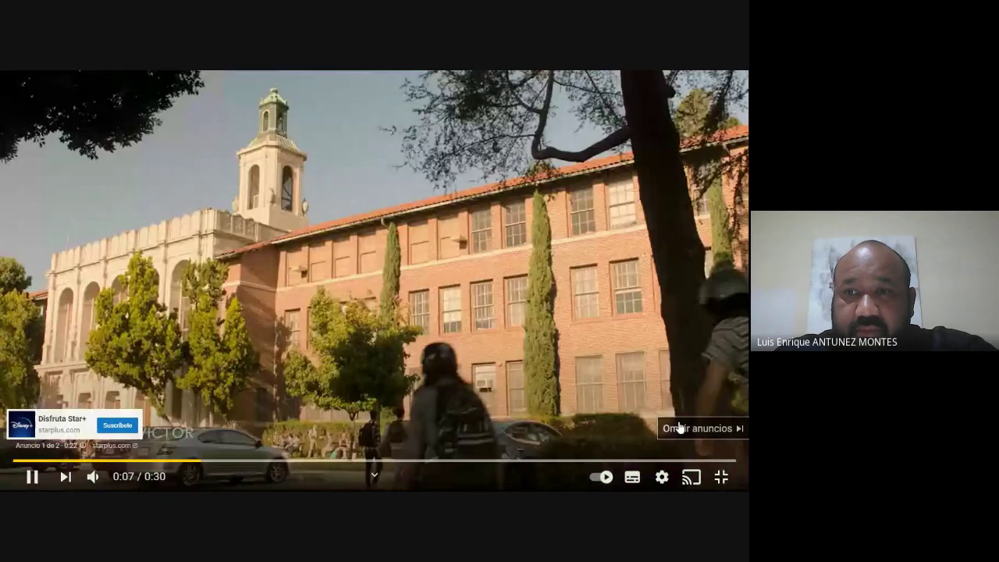
{"action": "left_click", "coordinate": [697, 428]}
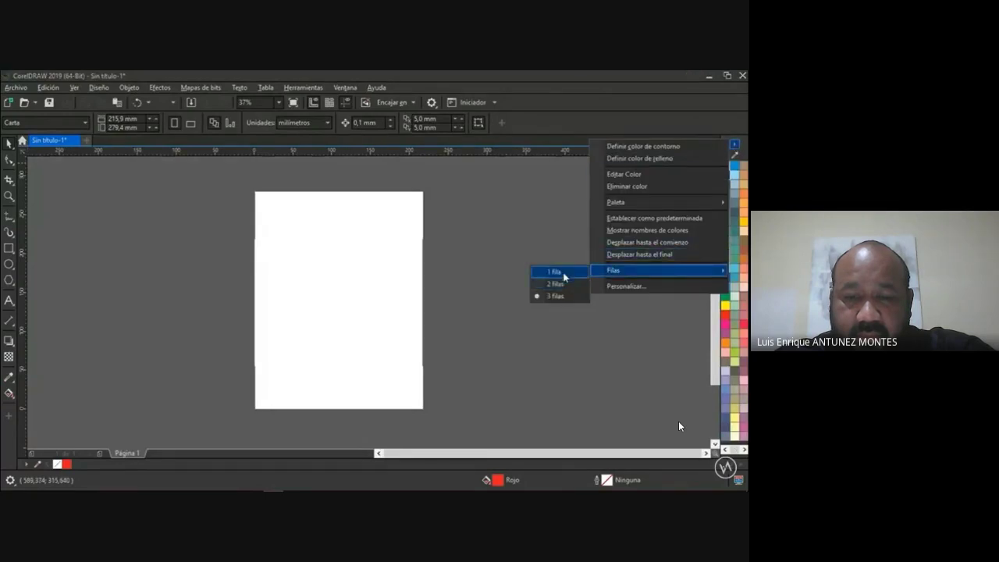
{"action": "left_click", "coordinate": [563, 273]}
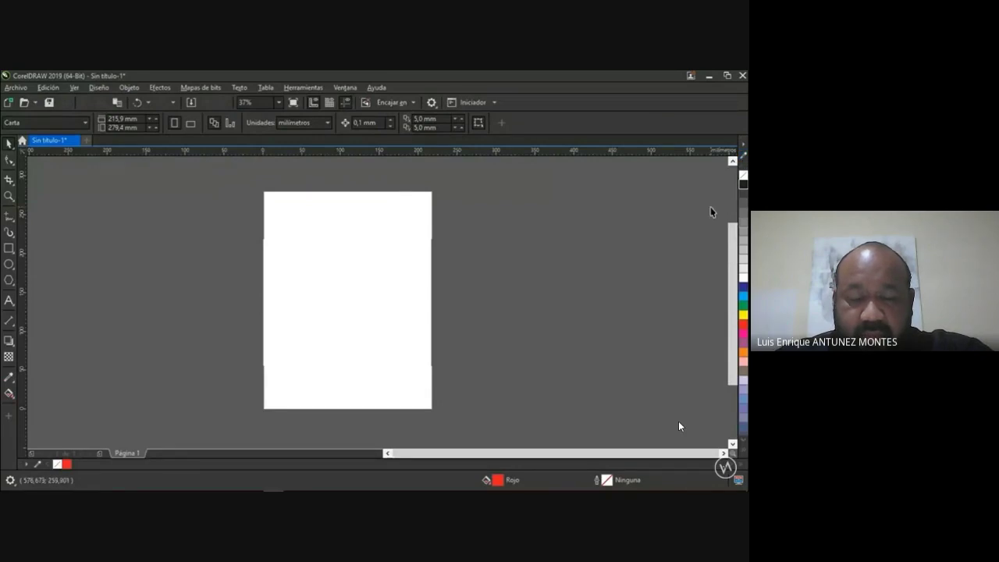
{"action": "left_click", "coordinate": [743, 155]}
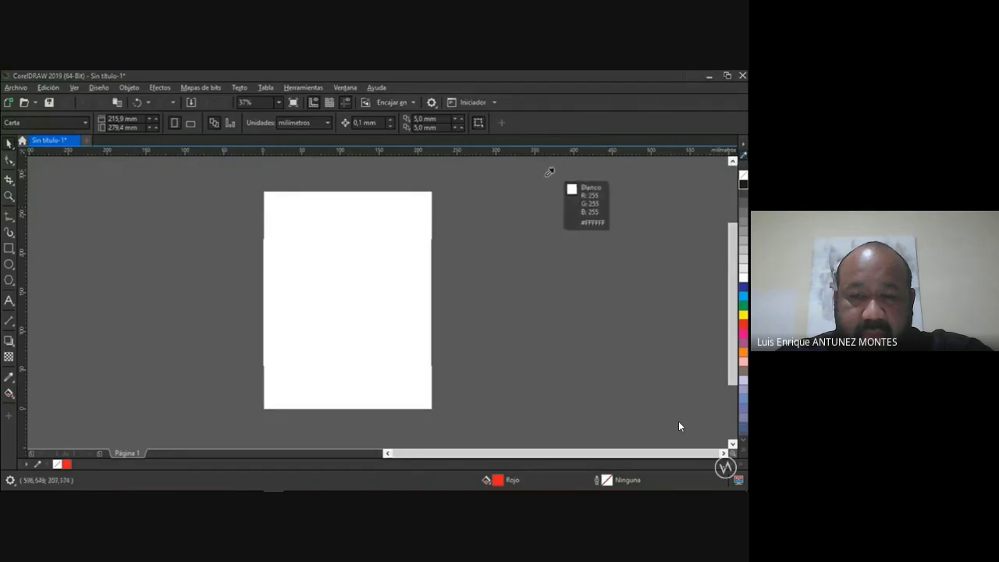